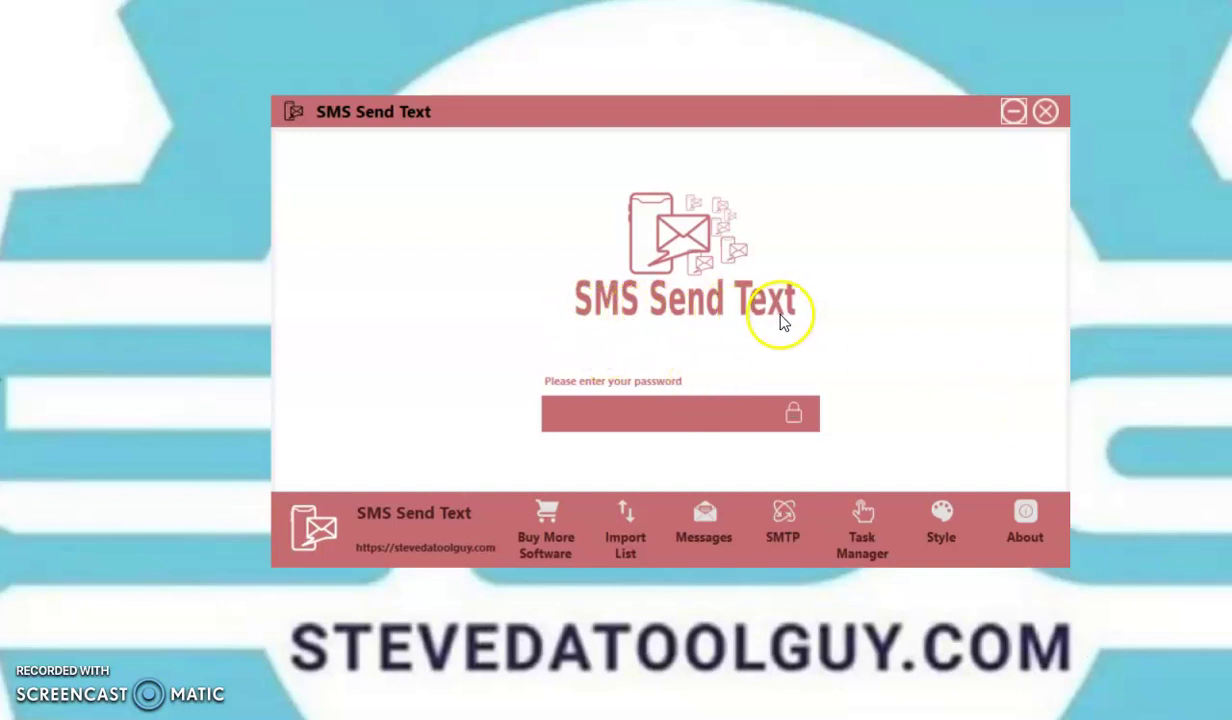
Step: Unlock SMS Send Text by entering the account password to reach the main screen
{"action": "left_click", "coordinate": [564, 421]}
{"action": "type", "text": "123456"}
{"action": "left_click", "coordinate": [793, 413]}
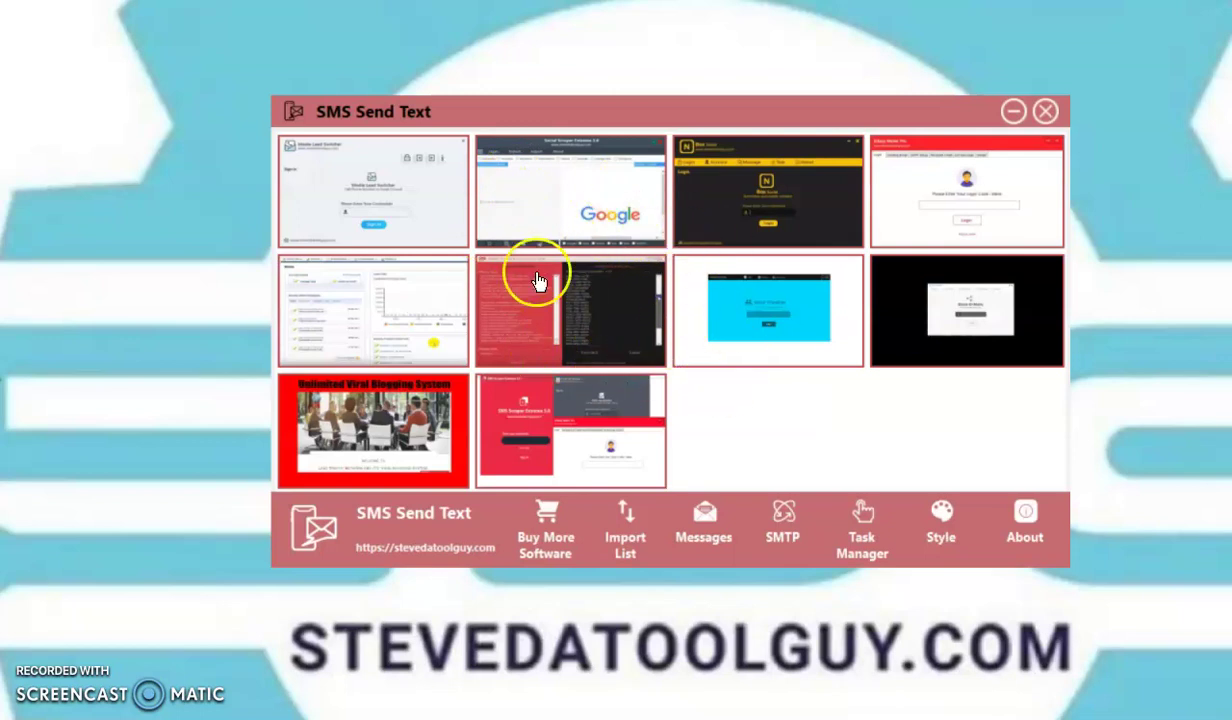
Step: Import the eight phone numbers from the 'test list num' file, then go to the Messages page
{"action": "left_click", "coordinate": [623, 540]}
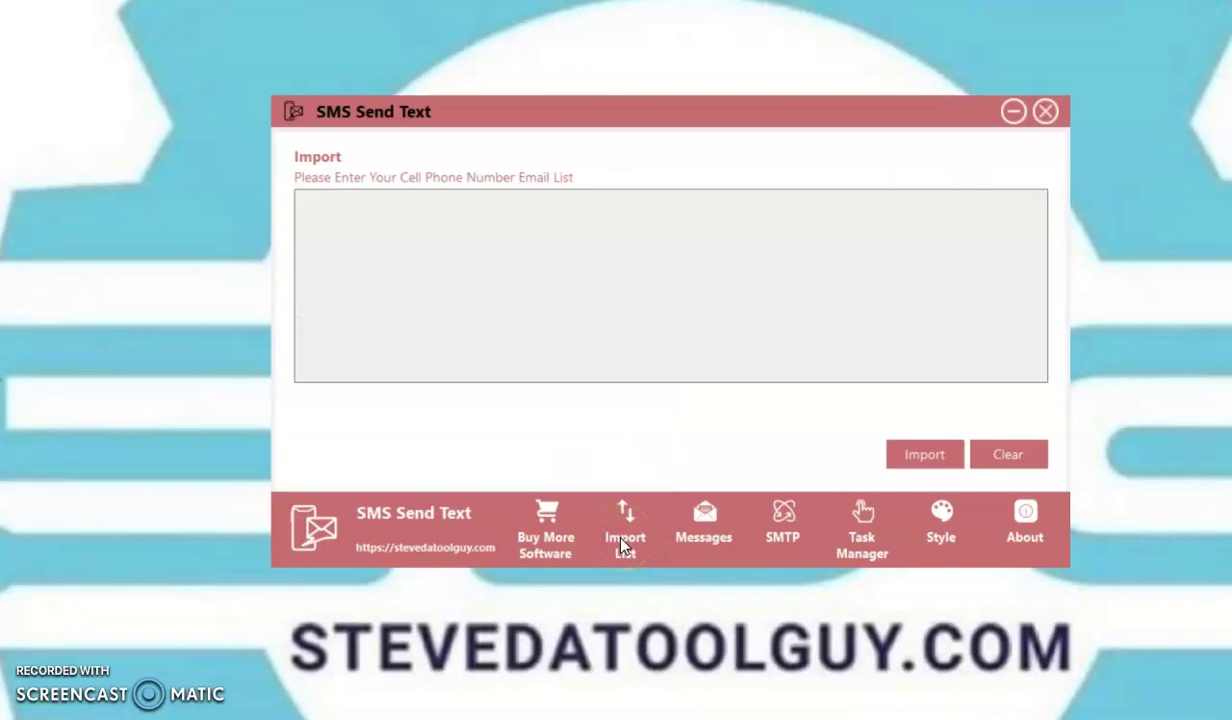
{"action": "left_click", "coordinate": [608, 220]}
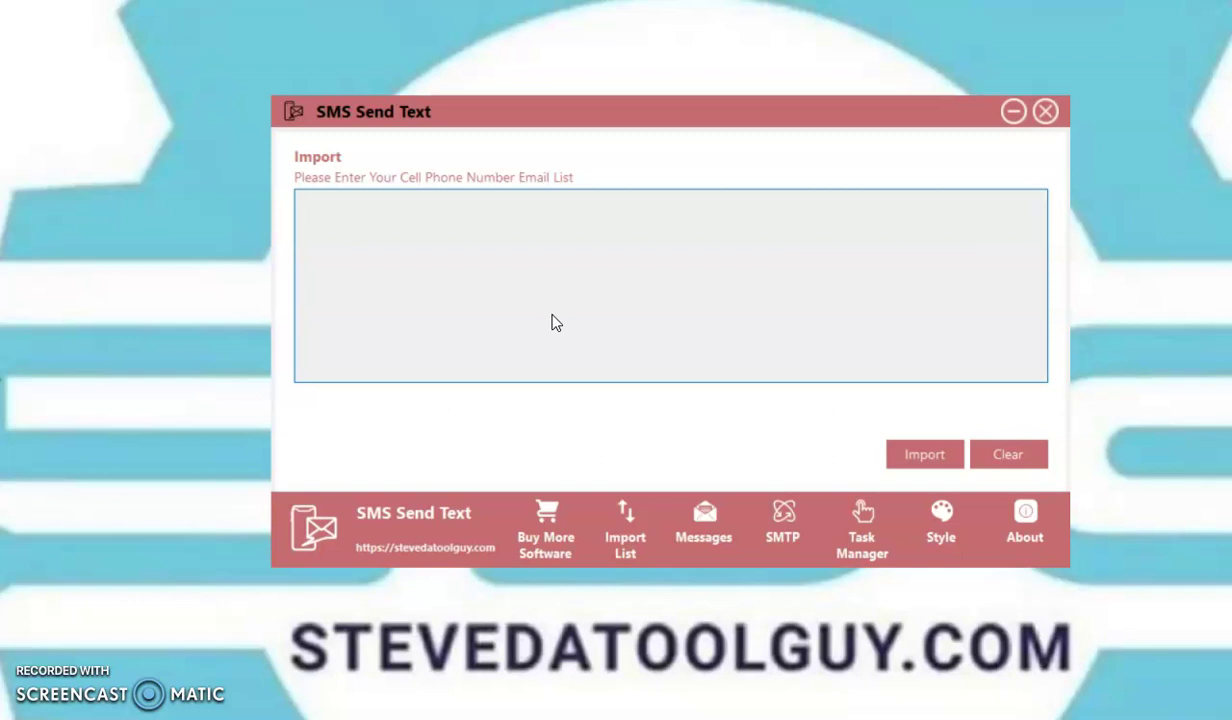
{"action": "left_click", "coordinate": [926, 458]}
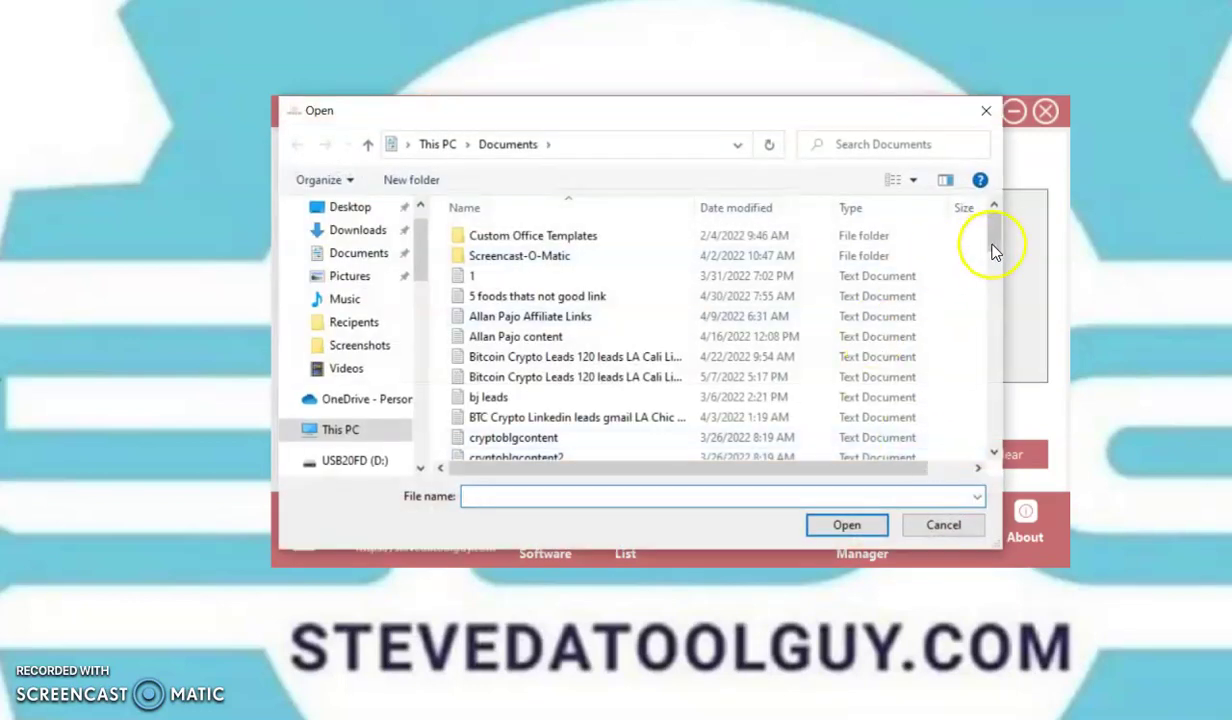
{"action": "left_click_drag", "start_coordinate": [995, 245], "coordinate": [997, 403]}
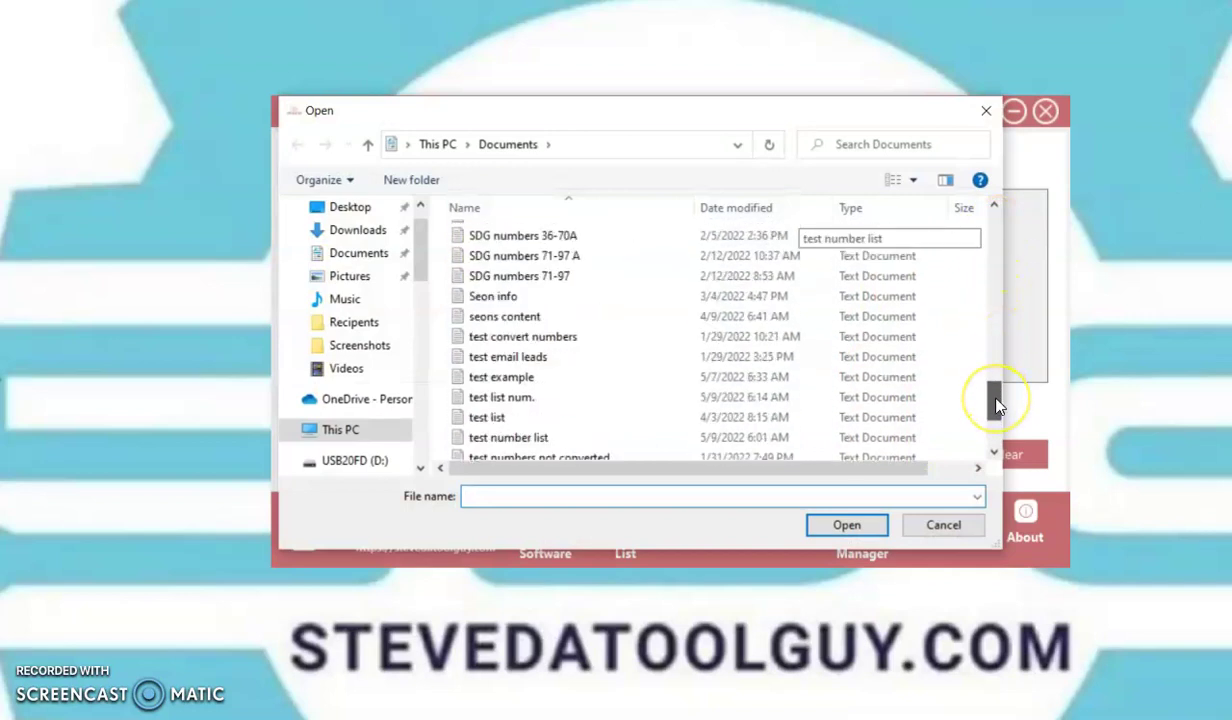
{"action": "double_click", "coordinate": [534, 400]}
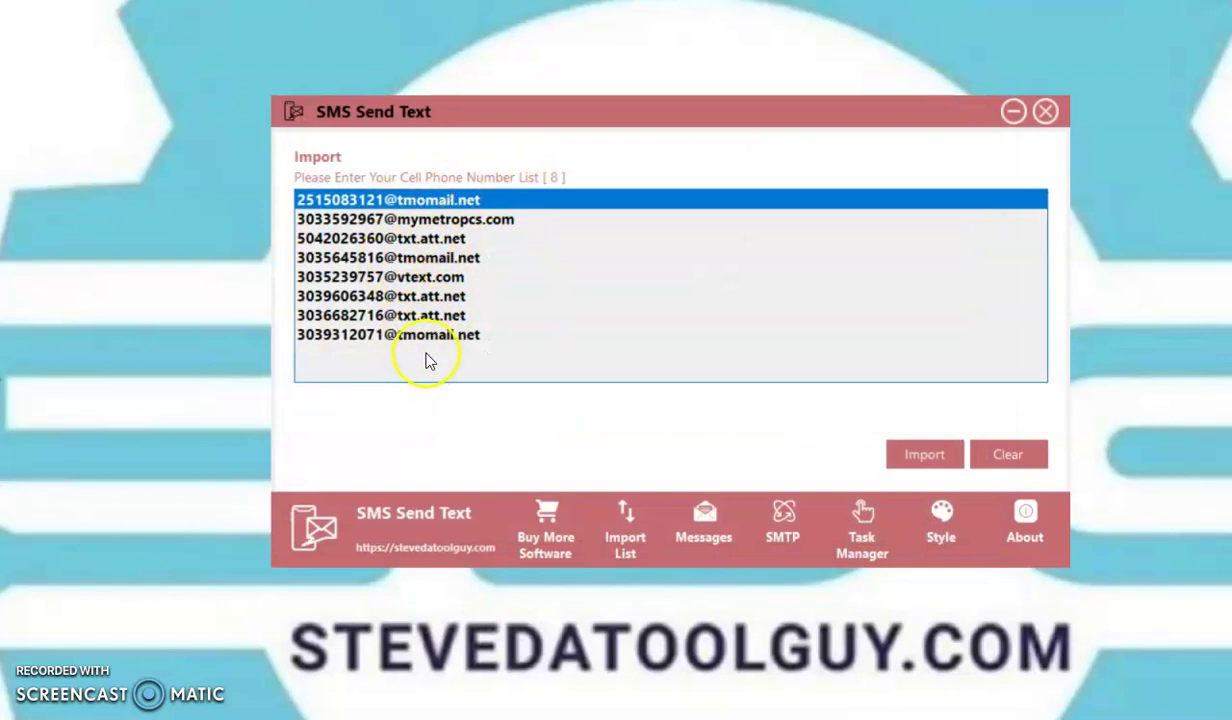
{"action": "left_click", "coordinate": [707, 530]}
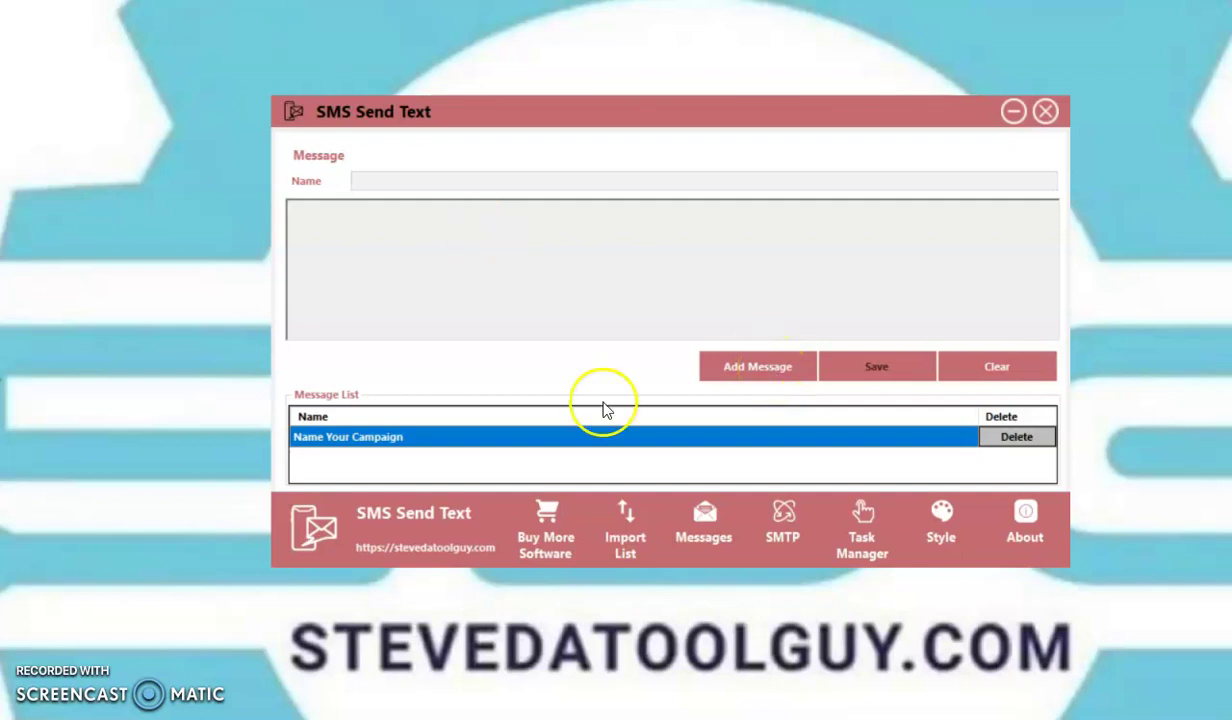
Step: Load the 'Name Your Campaign' message into the editor and scroll through its text
{"action": "left_click", "coordinate": [760, 370]}
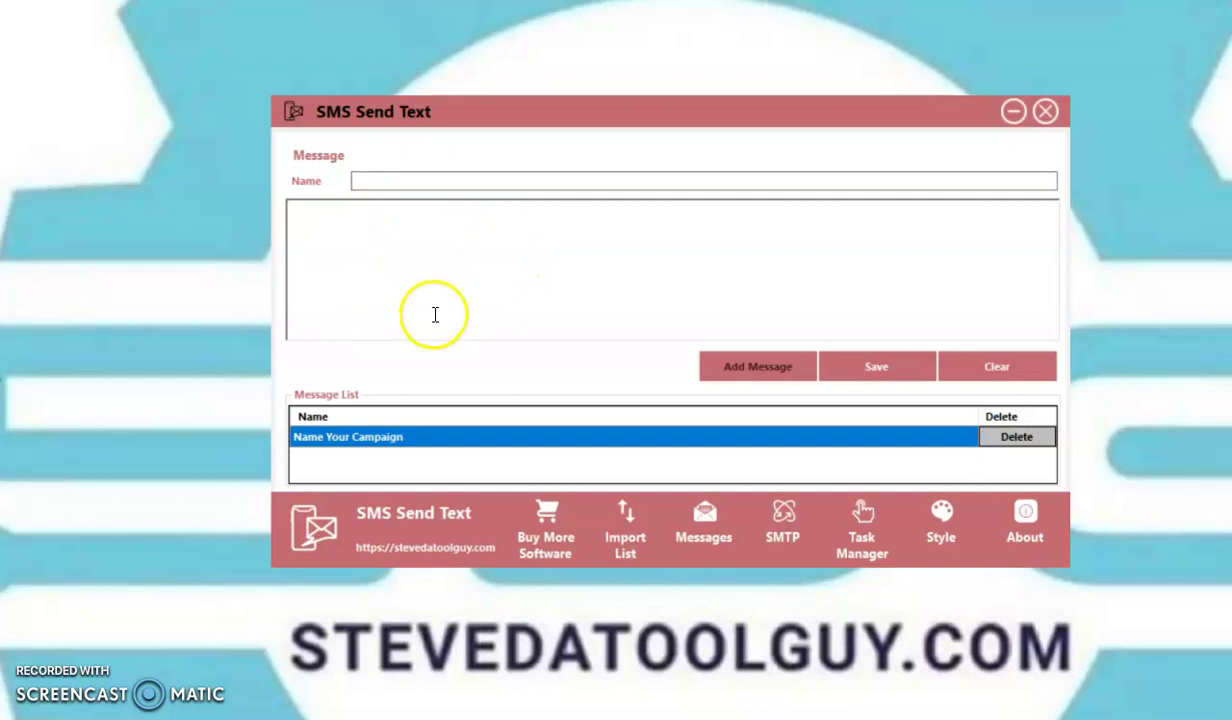
{"action": "left_click", "coordinate": [509, 441]}
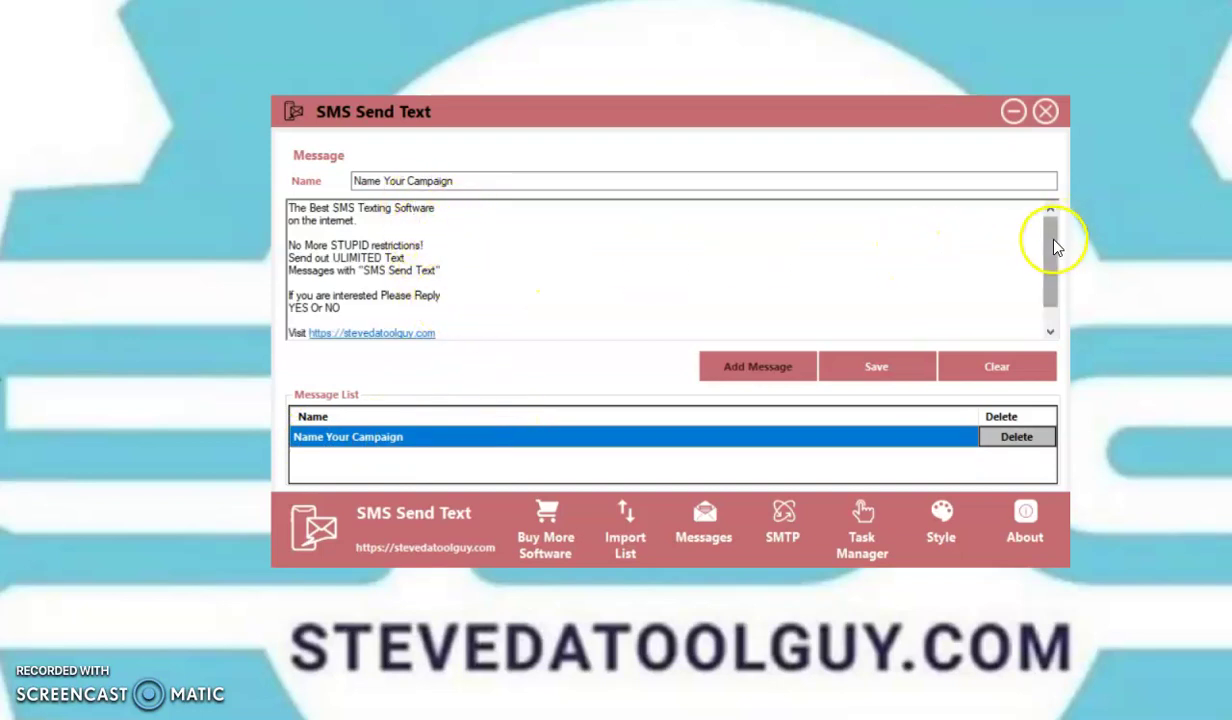
{"action": "left_click_drag", "start_coordinate": [1052, 248], "coordinate": [1053, 220]}
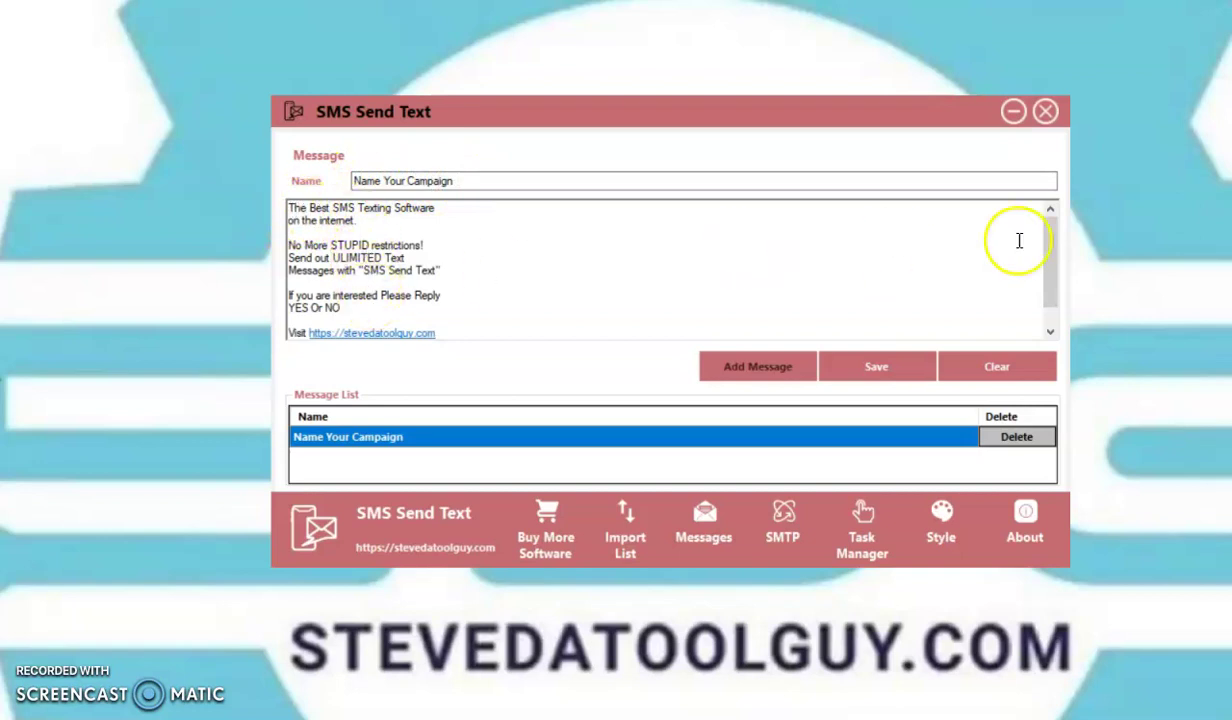
{"action": "left_click_drag", "start_coordinate": [1052, 247], "coordinate": [1052, 294]}
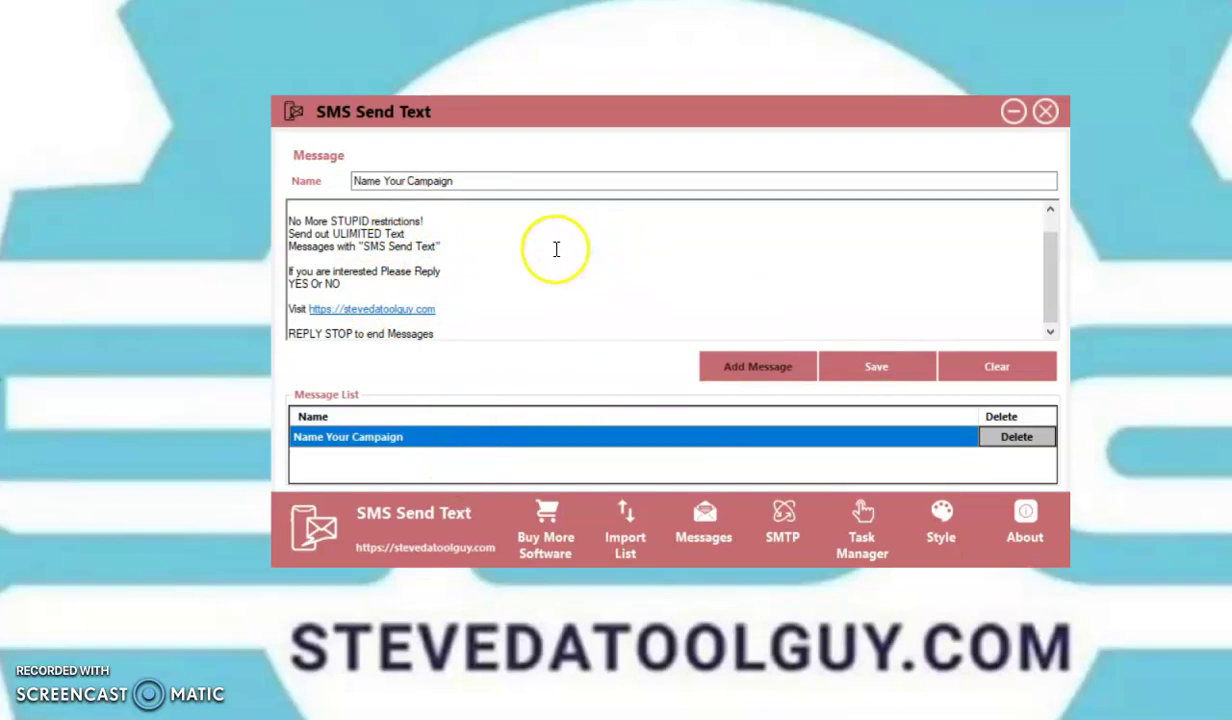
Step: In the SMTP settings, enter the account name, sender's full name and Gmail sender address
{"action": "left_click", "coordinate": [780, 538]}
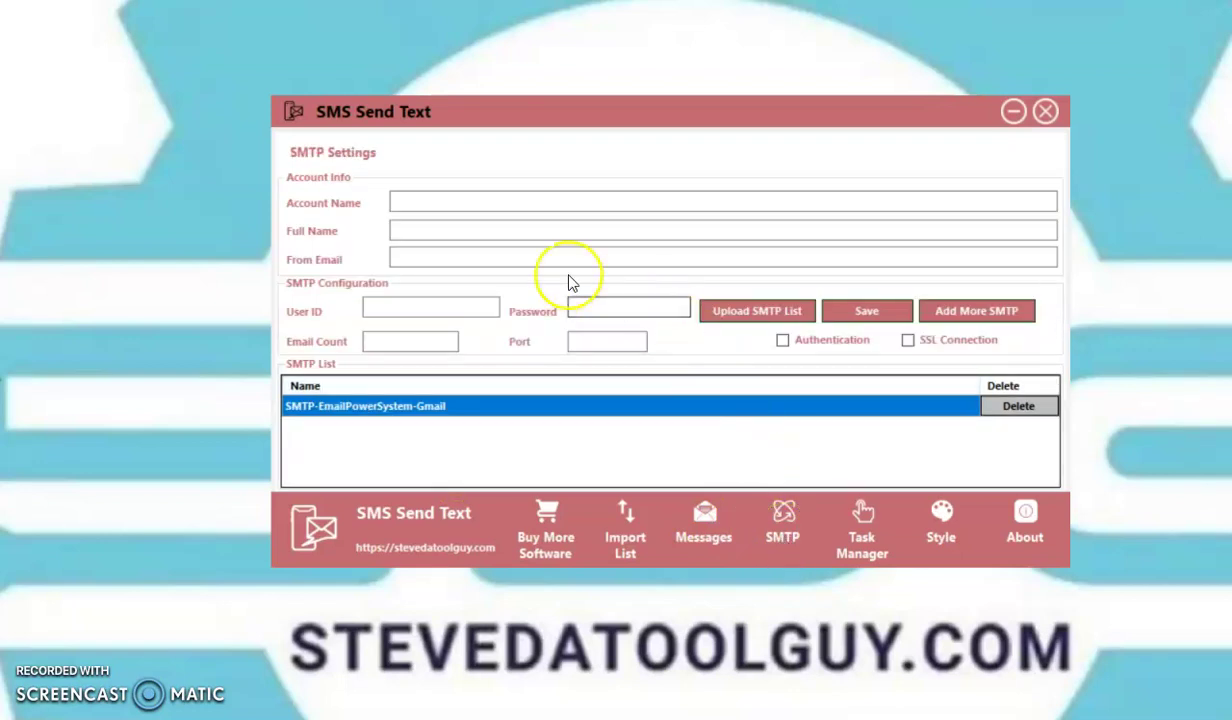
{"action": "left_click", "coordinate": [401, 200]}
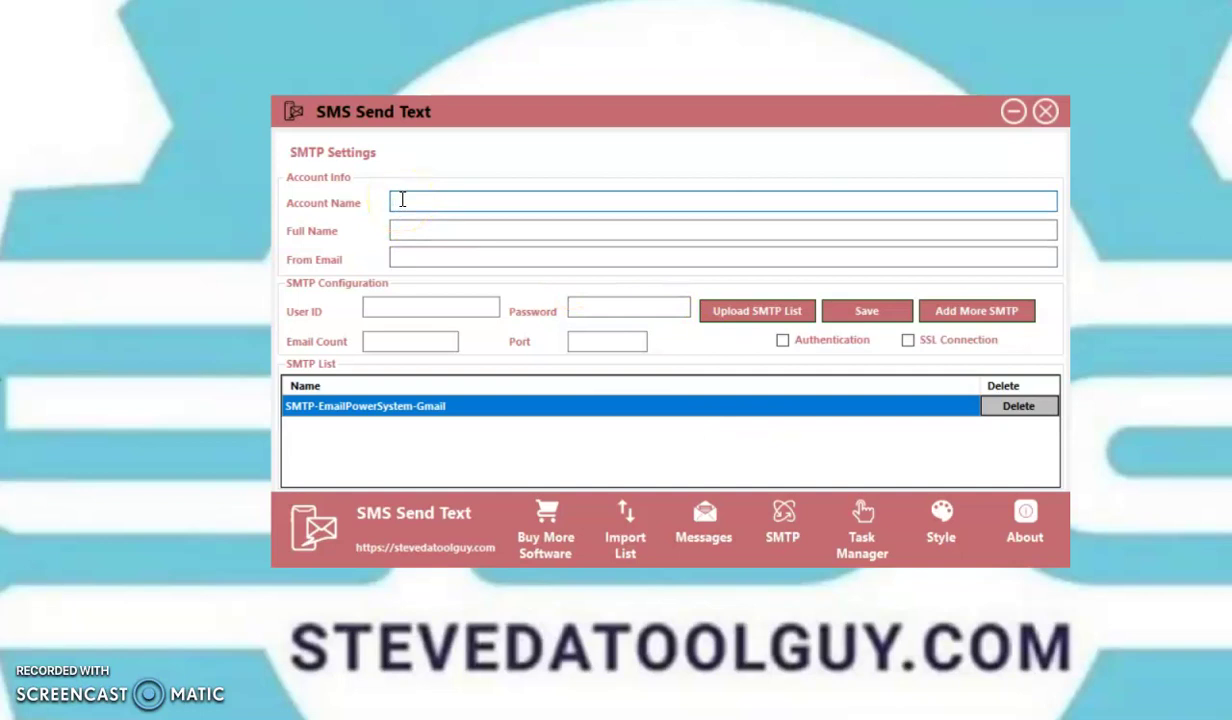
{"action": "type", "text": "SMTP- emailpow"}
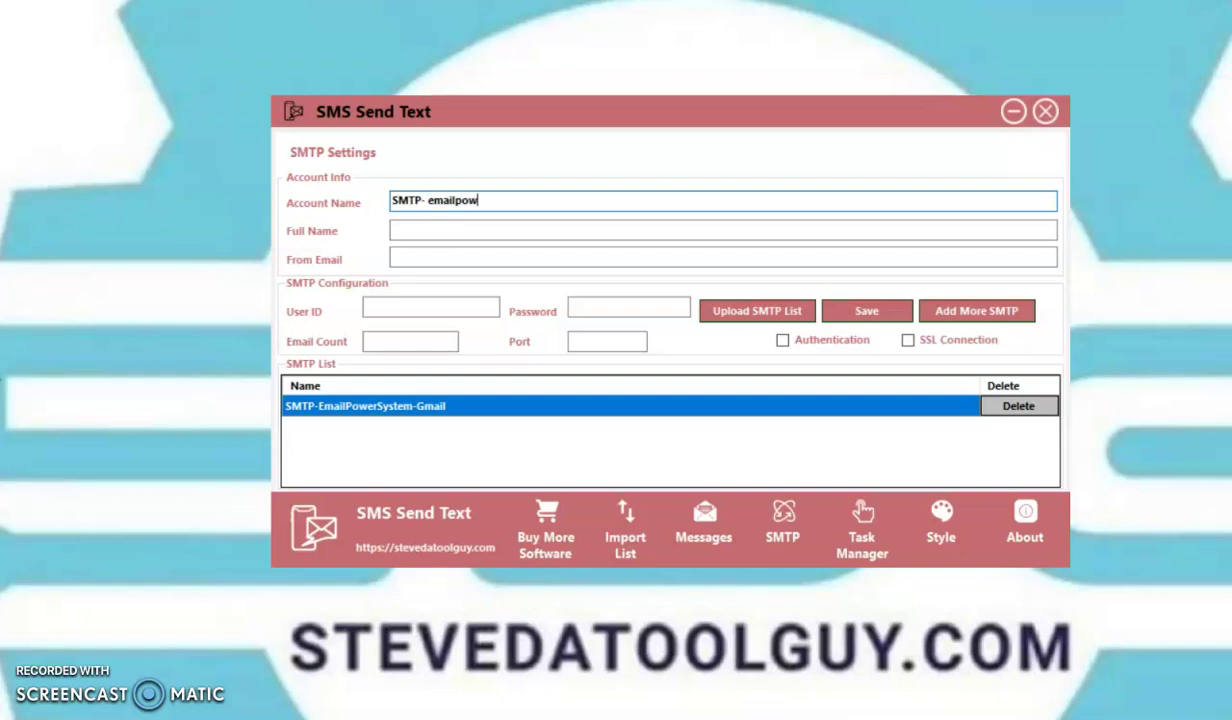
{"action": "type", "text": "ersystem"}
{"action": "left_click", "coordinate": [404, 229]}
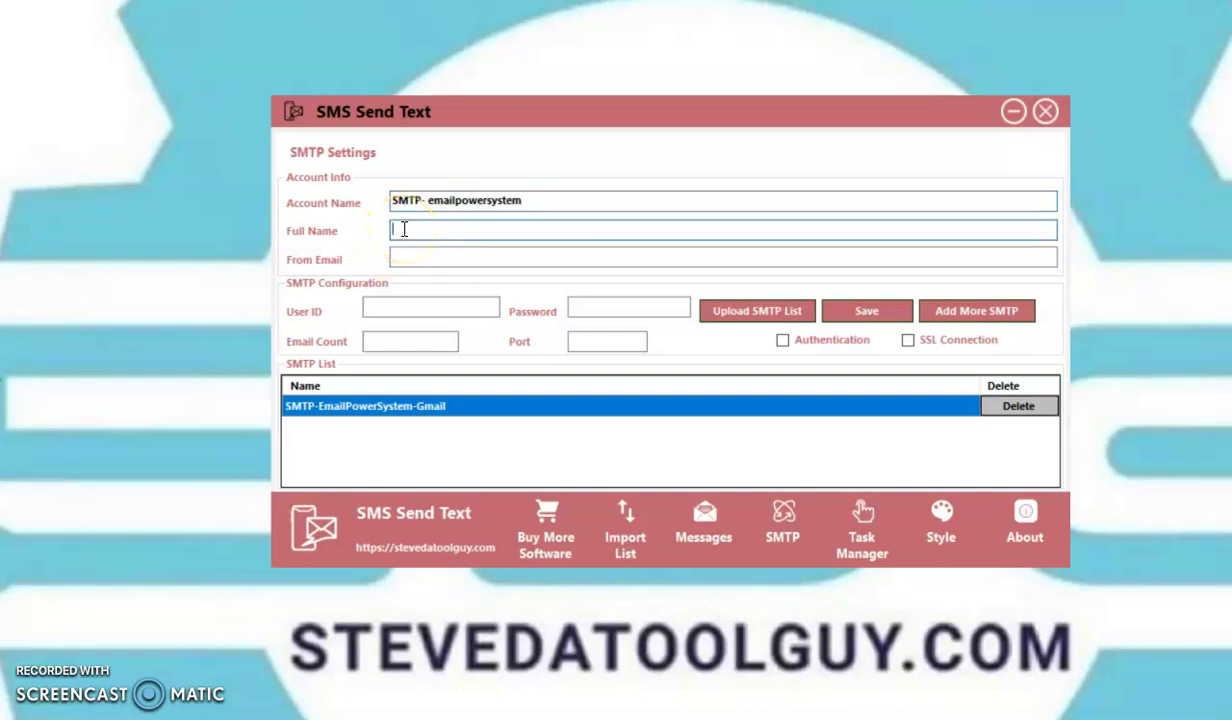
{"action": "type", "text": "Steve"}
{"action": "type", "text": "Datoolgu"}
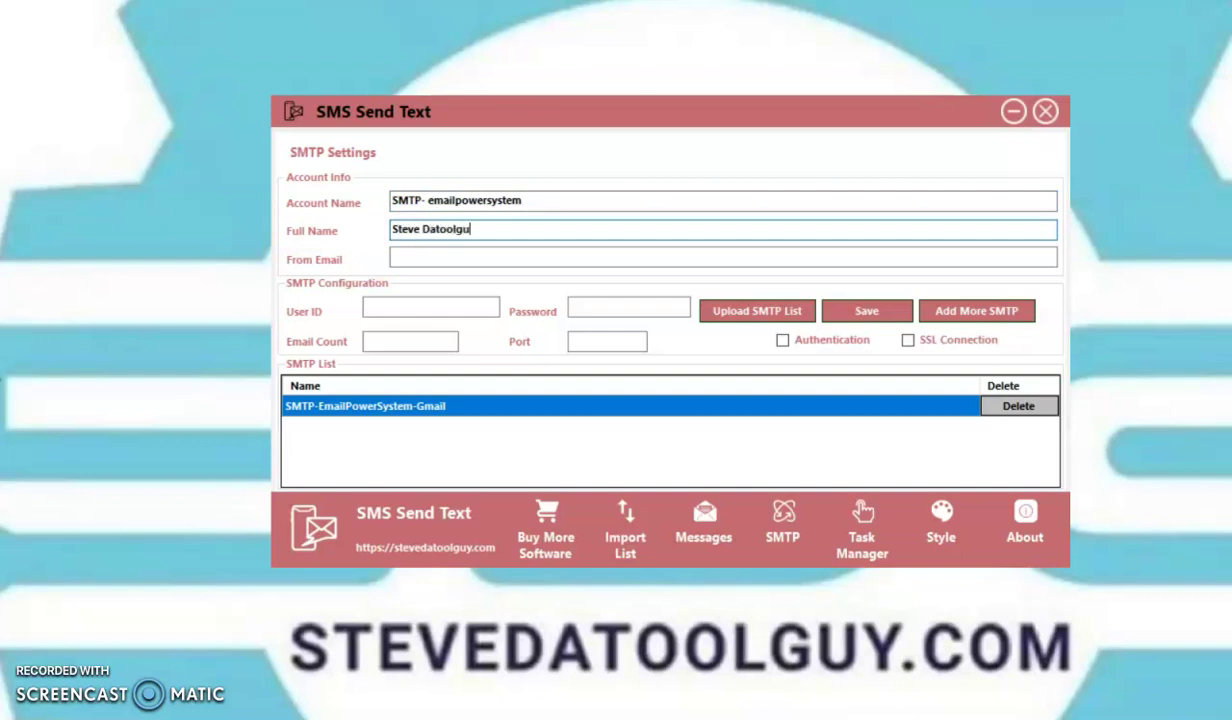
{"action": "type", "text": "y"}
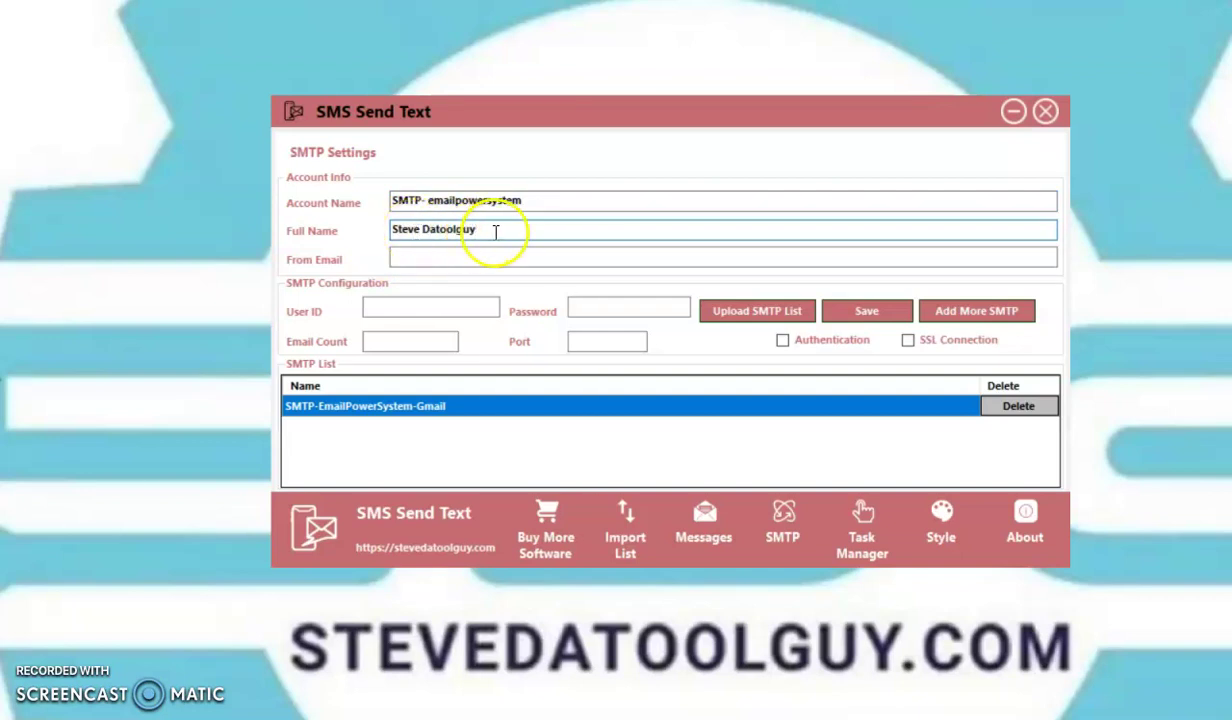
{"action": "left_click", "coordinate": [398, 259]}
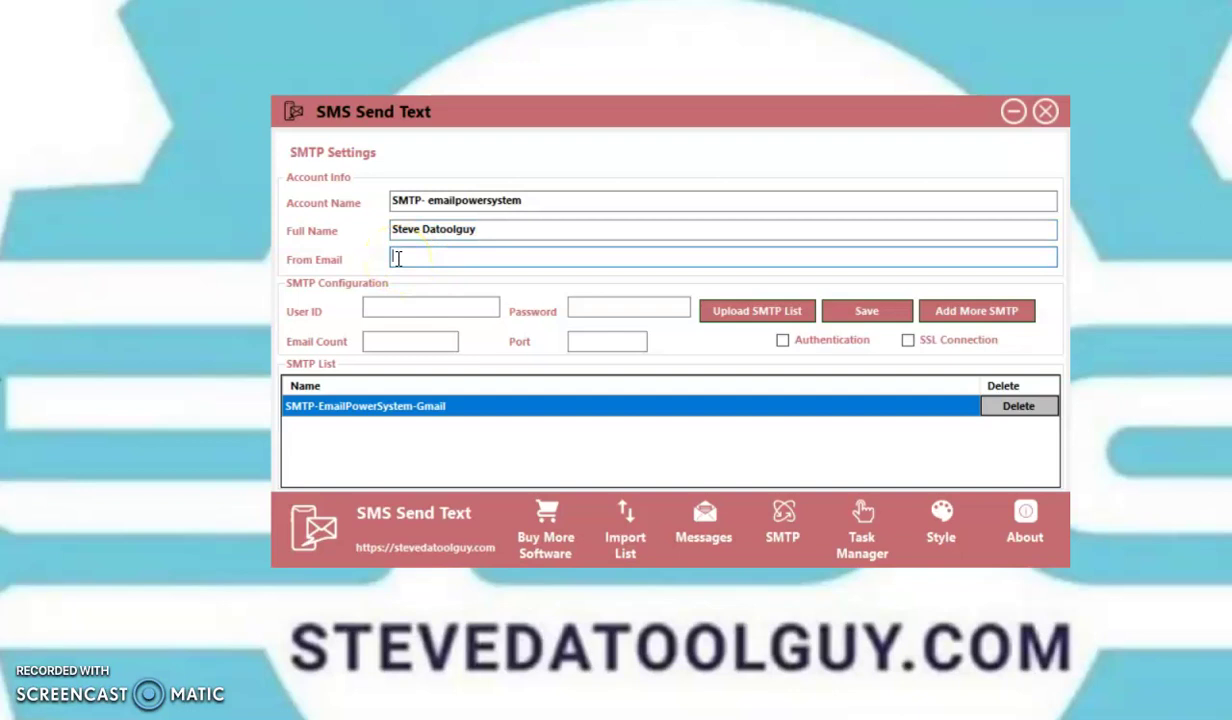
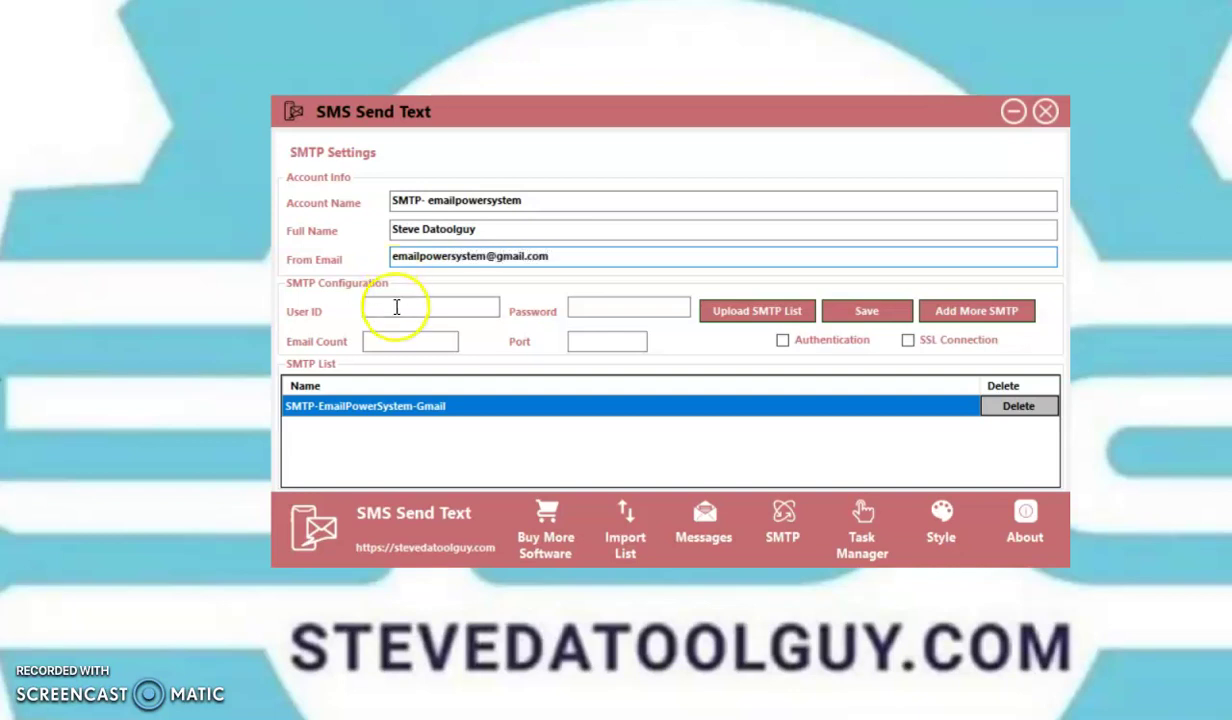
Step: Use the sender e-mail address as the user ID and enter the account password
{"action": "left_click", "coordinate": [397, 306]}
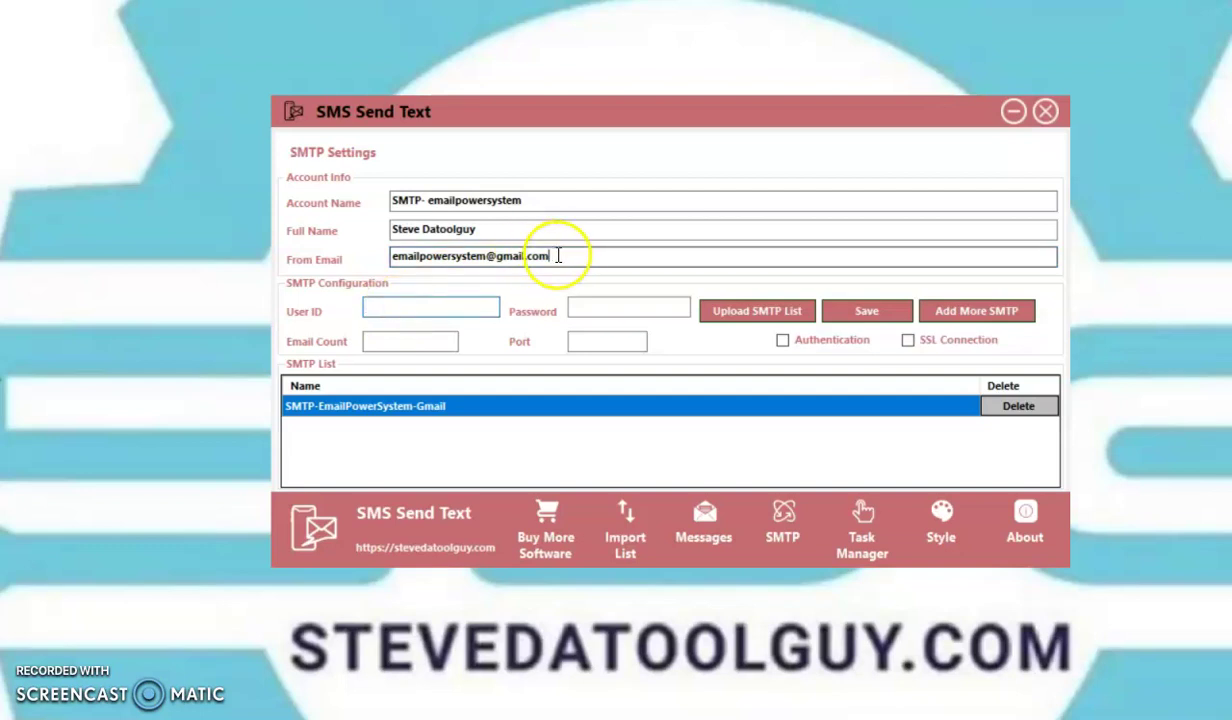
{"action": "left_click_drag", "start_coordinate": [557, 251], "coordinate": [322, 253]}
{"action": "key", "text": "ctrl+c"}
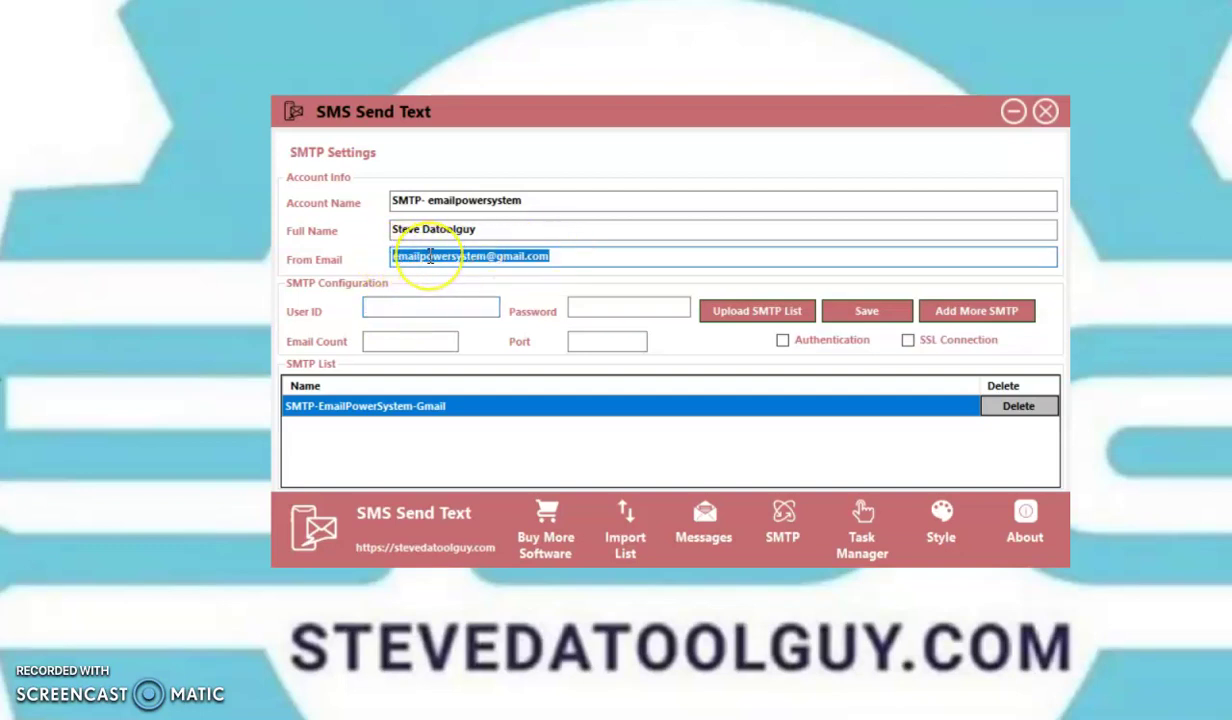
{"action": "left_click", "coordinate": [405, 307]}
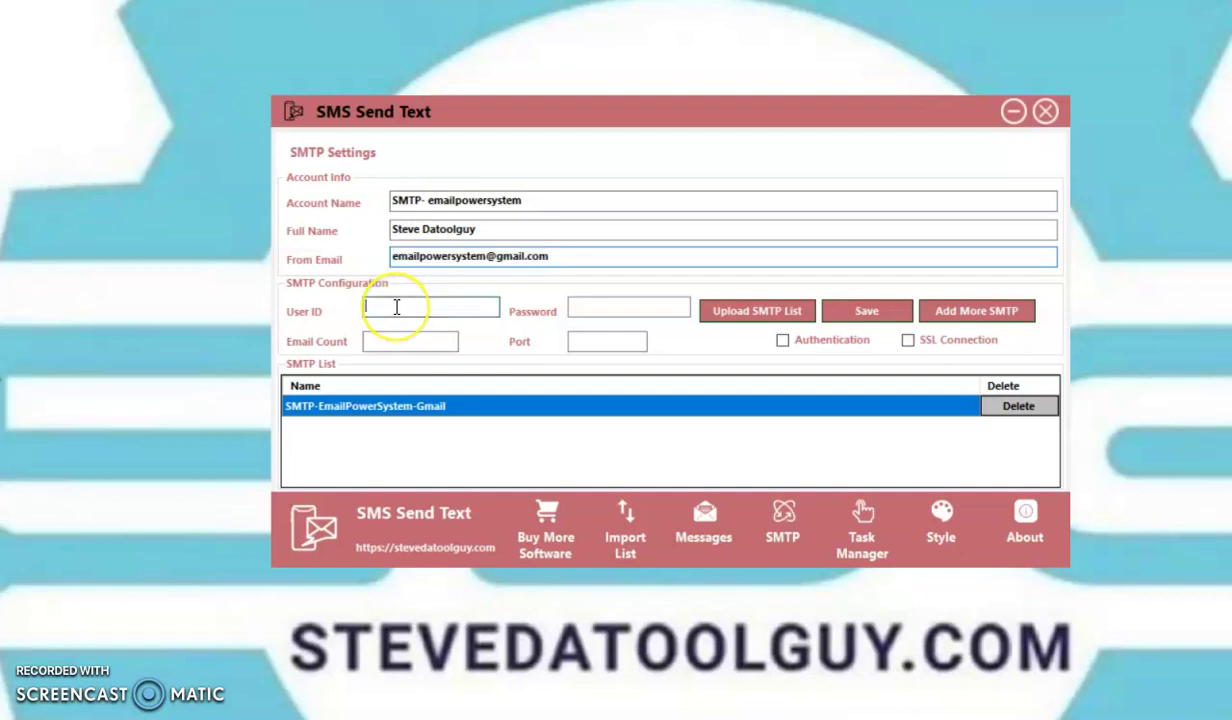
{"action": "key", "text": "ctrl+v"}
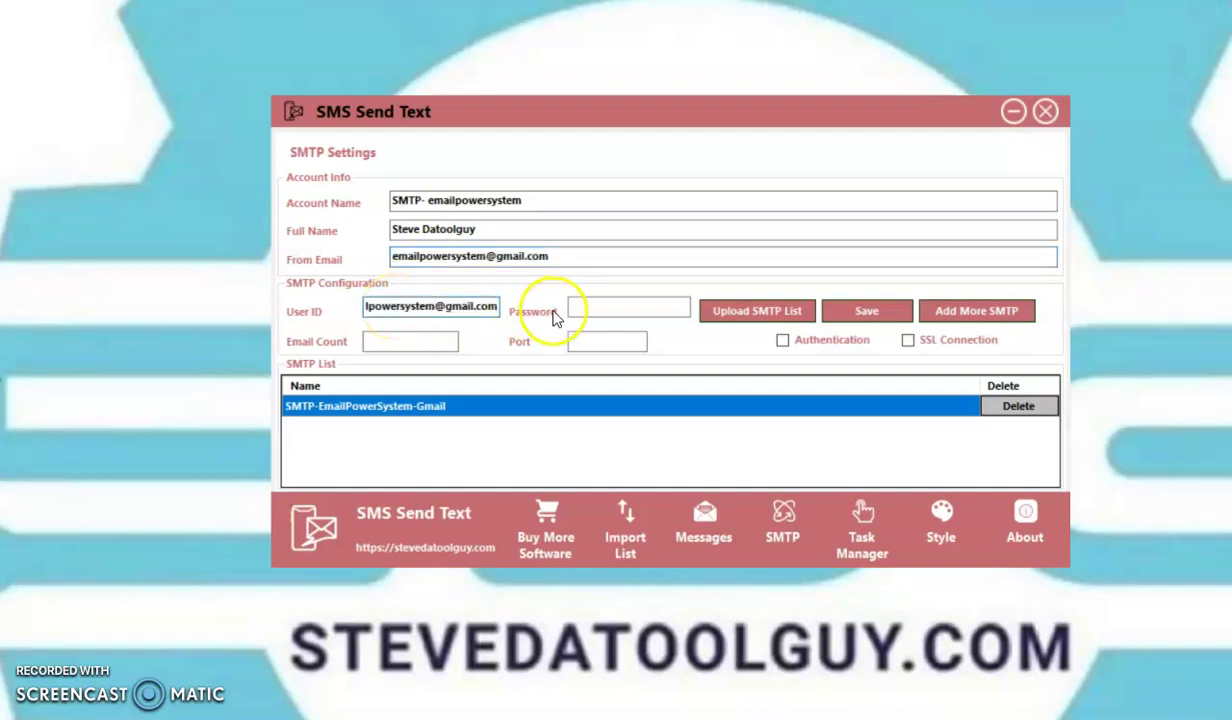
{"action": "left_click", "coordinate": [585, 309]}
{"action": "type", "text": "exxxxxxxxxx"}
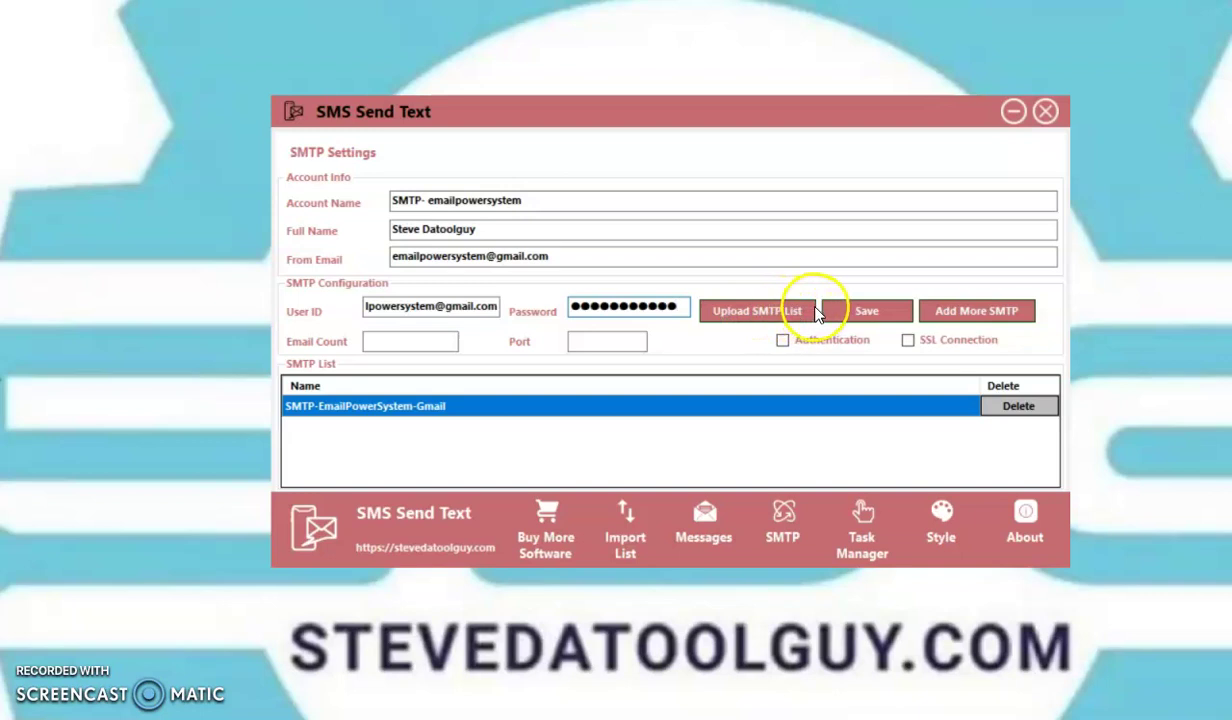
Step: Set email count 0 and port 587, enable Authentication and SSL, and save the account
{"action": "left_click", "coordinate": [380, 343]}
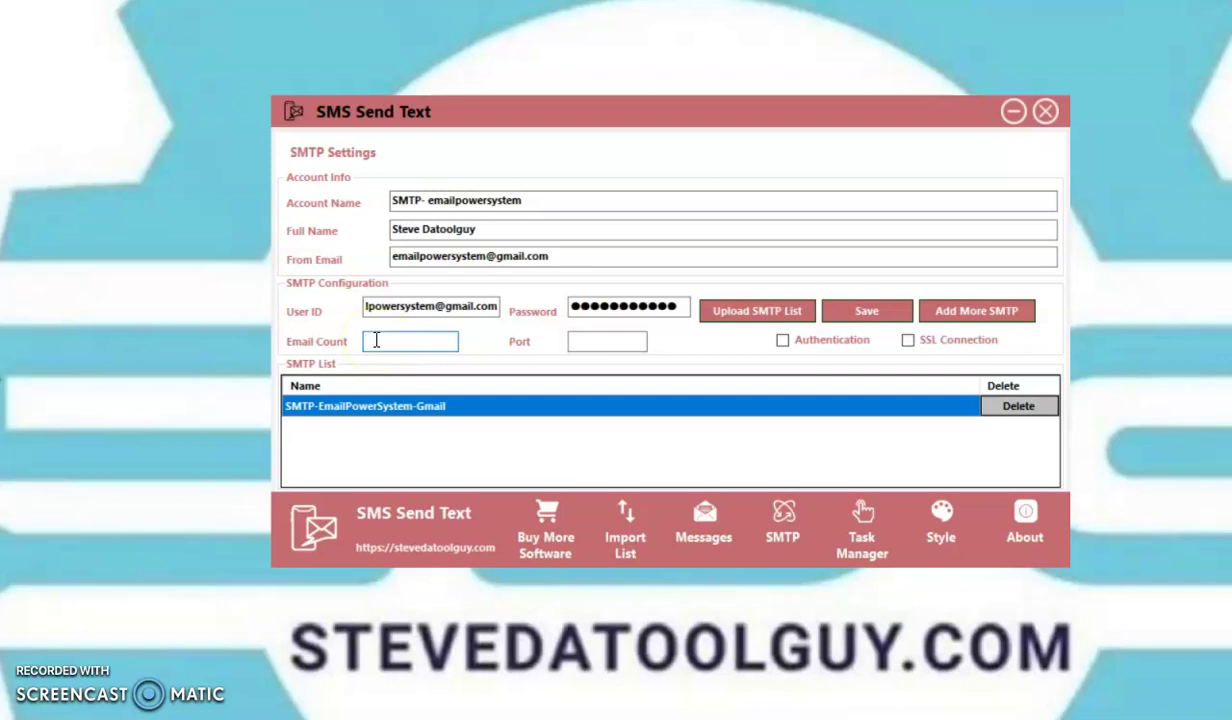
{"action": "left_click", "coordinate": [347, 420]}
{"action": "left_click", "coordinate": [373, 348]}
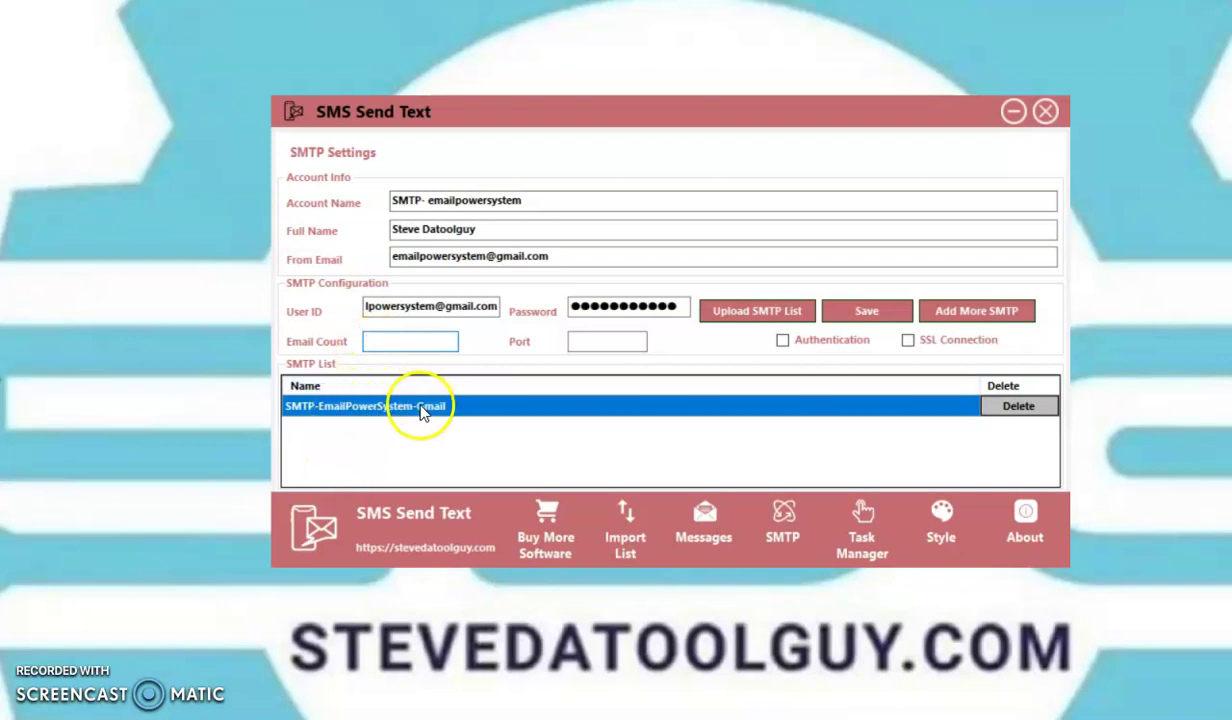
{"action": "type", "text": "0"}
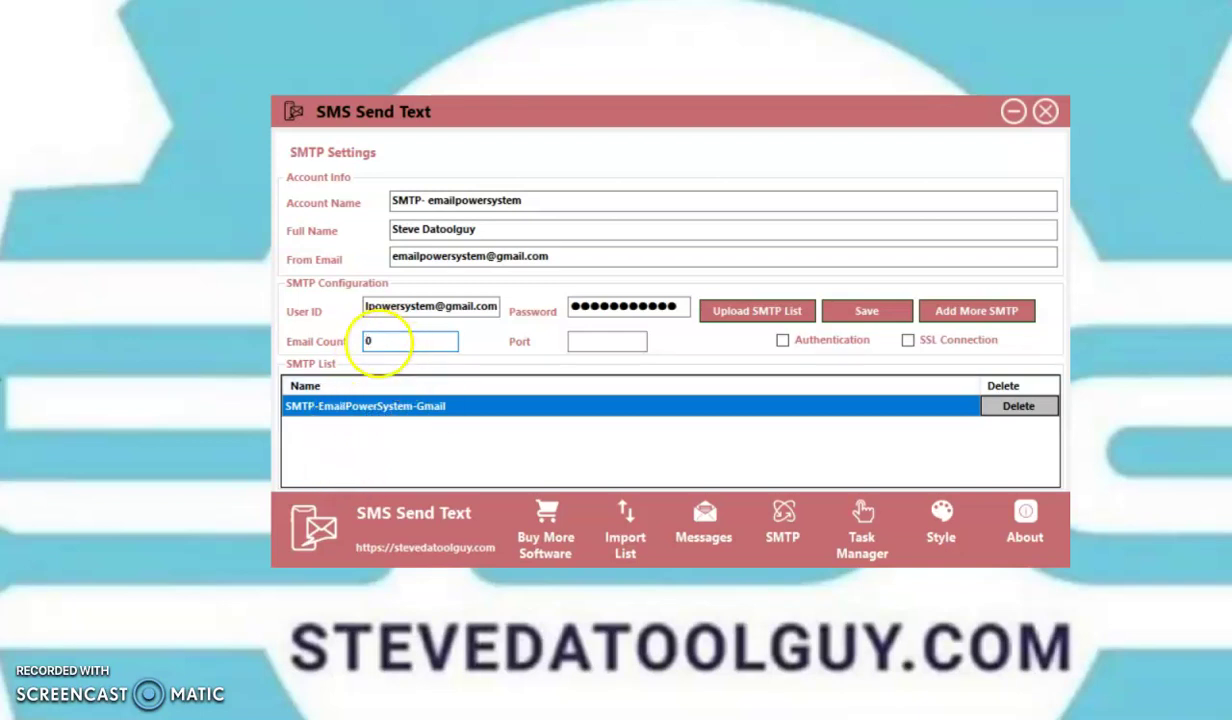
{"action": "left_click", "coordinate": [592, 342]}
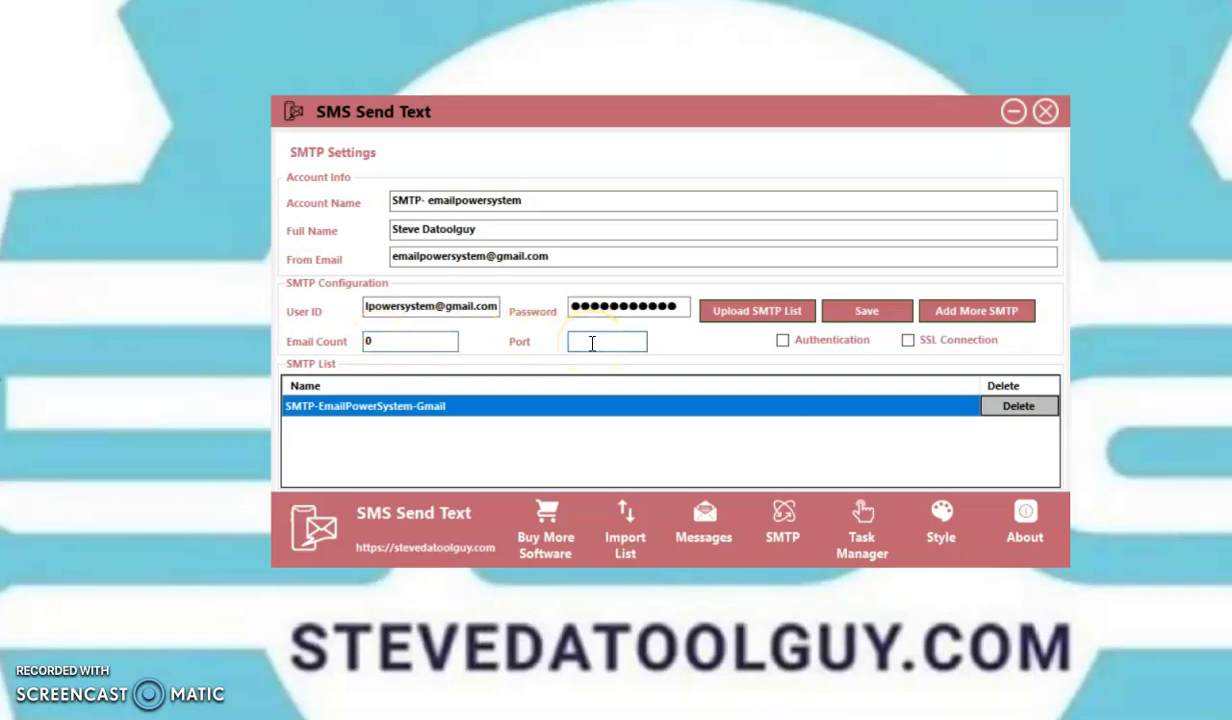
{"action": "type", "text": "587"}
{"action": "left_click", "coordinate": [783, 342]}
{"action": "left_click", "coordinate": [907, 341]}
{"action": "left_click", "coordinate": [869, 317]}
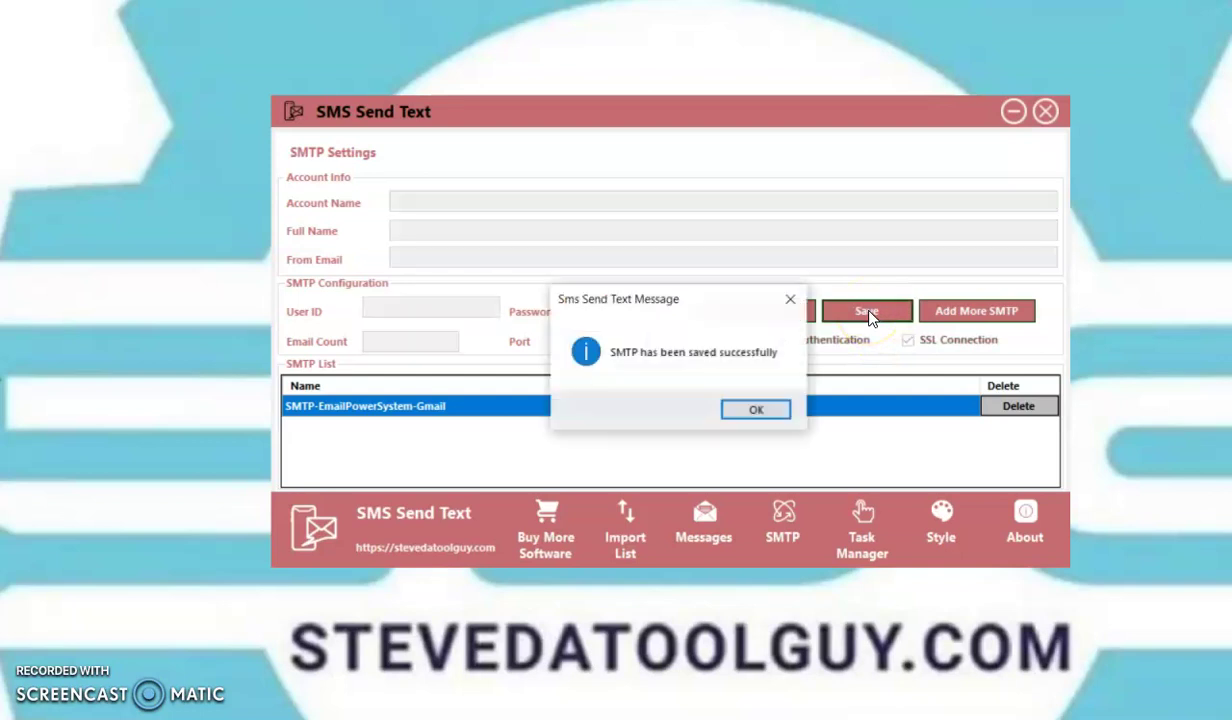
{"action": "left_click", "coordinate": [751, 410]}
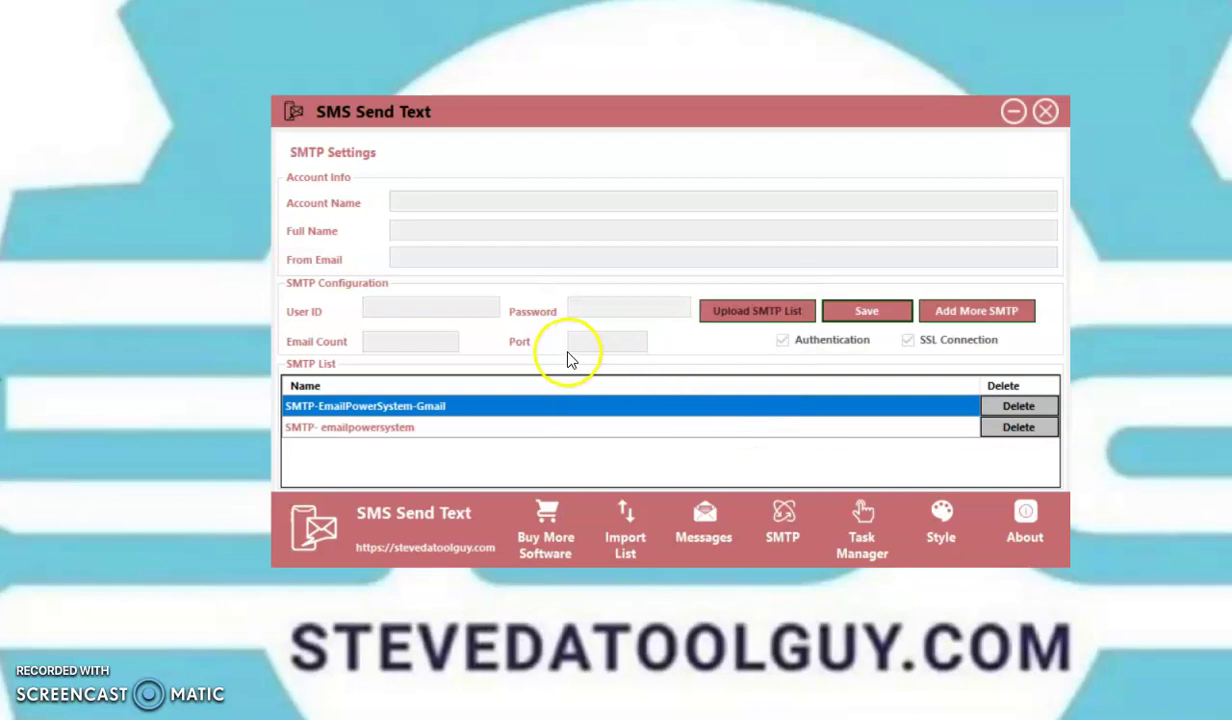
{"action": "left_click", "coordinate": [788, 540]}
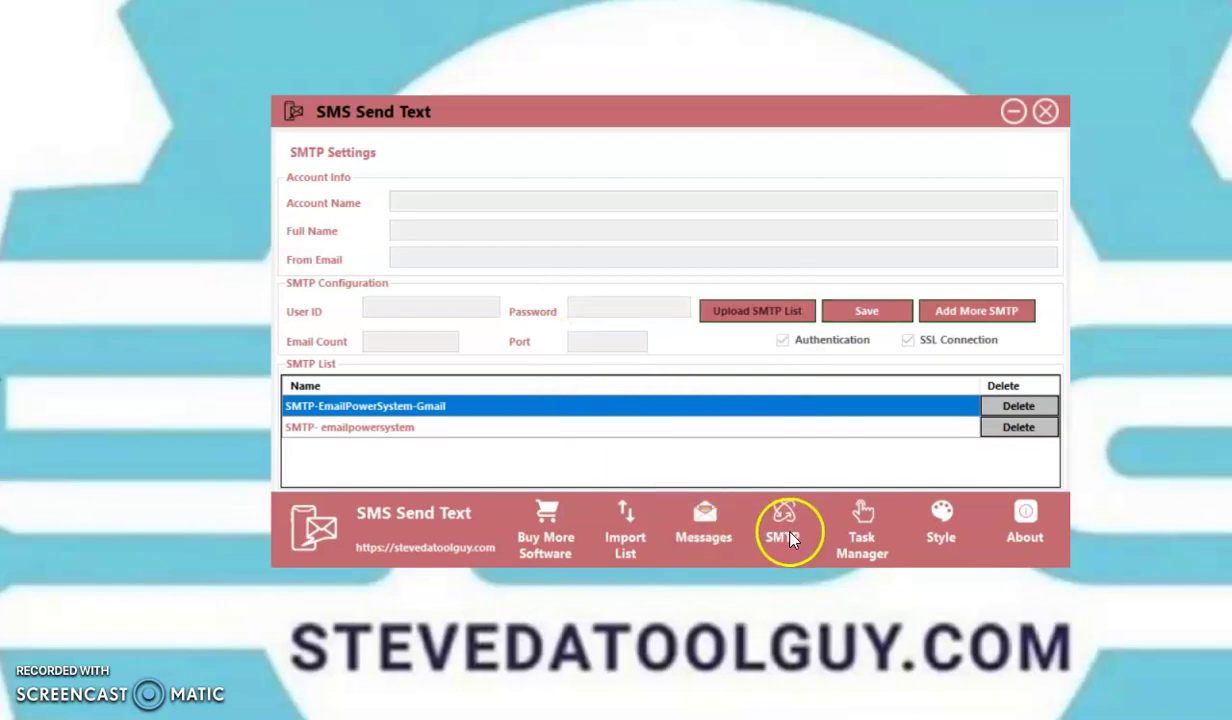
Step: On the Send SMS page, choose the Gmail SMTP account and the 'Name Your Campaign' message
{"action": "left_click", "coordinate": [862, 540]}
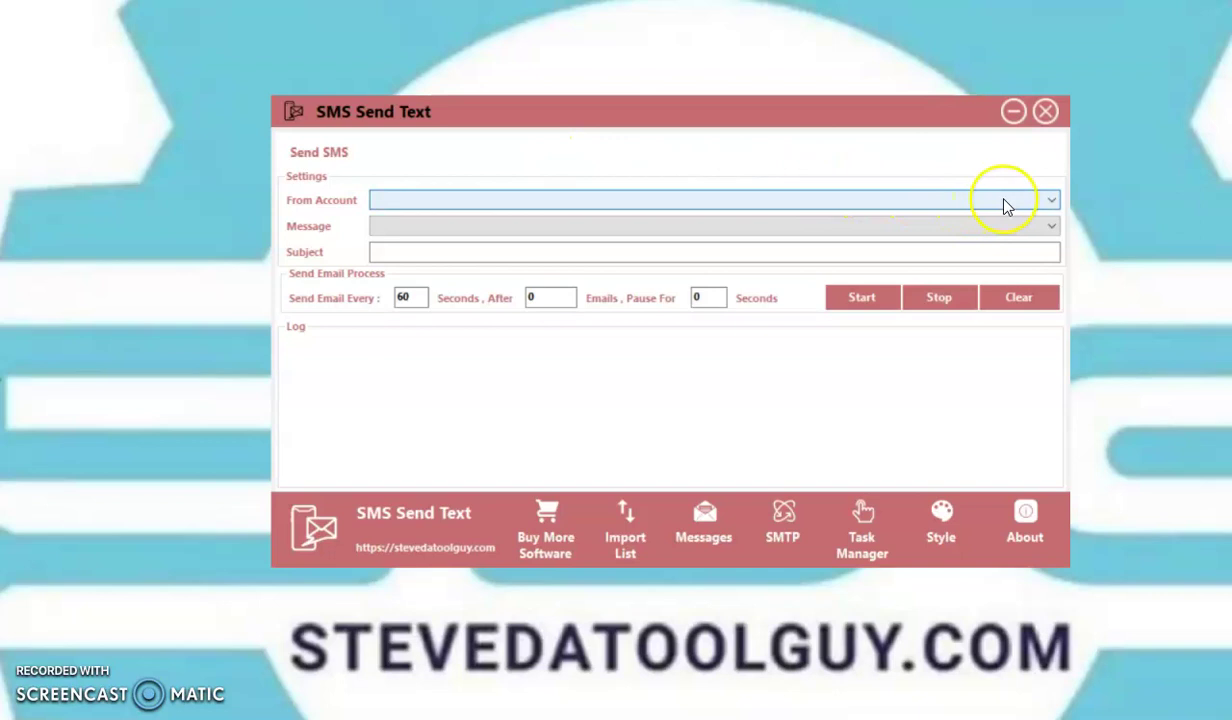
{"action": "left_click", "coordinate": [1051, 200]}
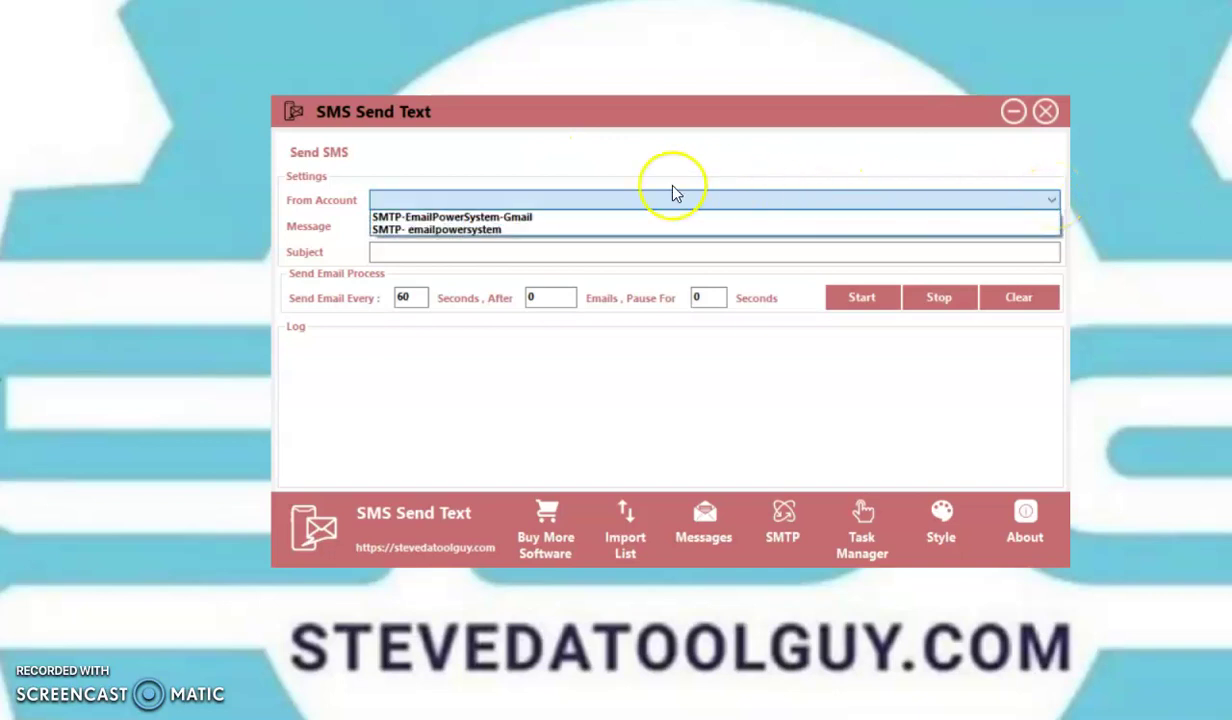
{"action": "left_click", "coordinate": [493, 218]}
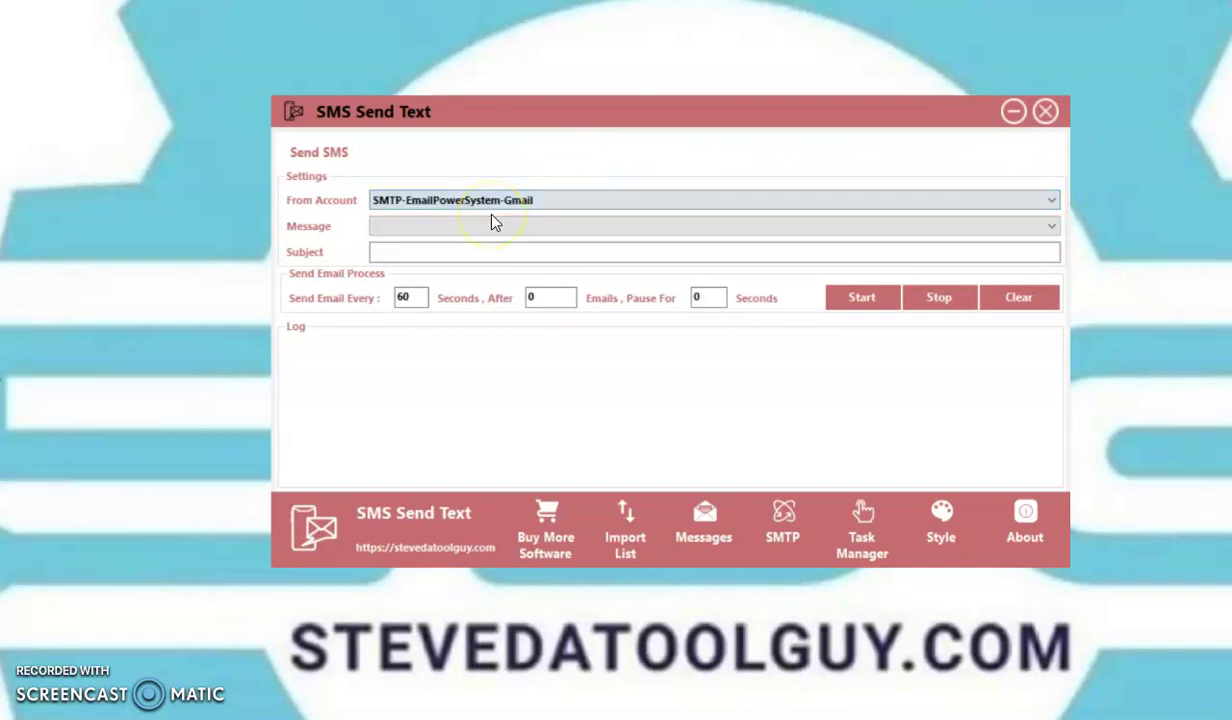
{"action": "left_click", "coordinate": [1050, 226]}
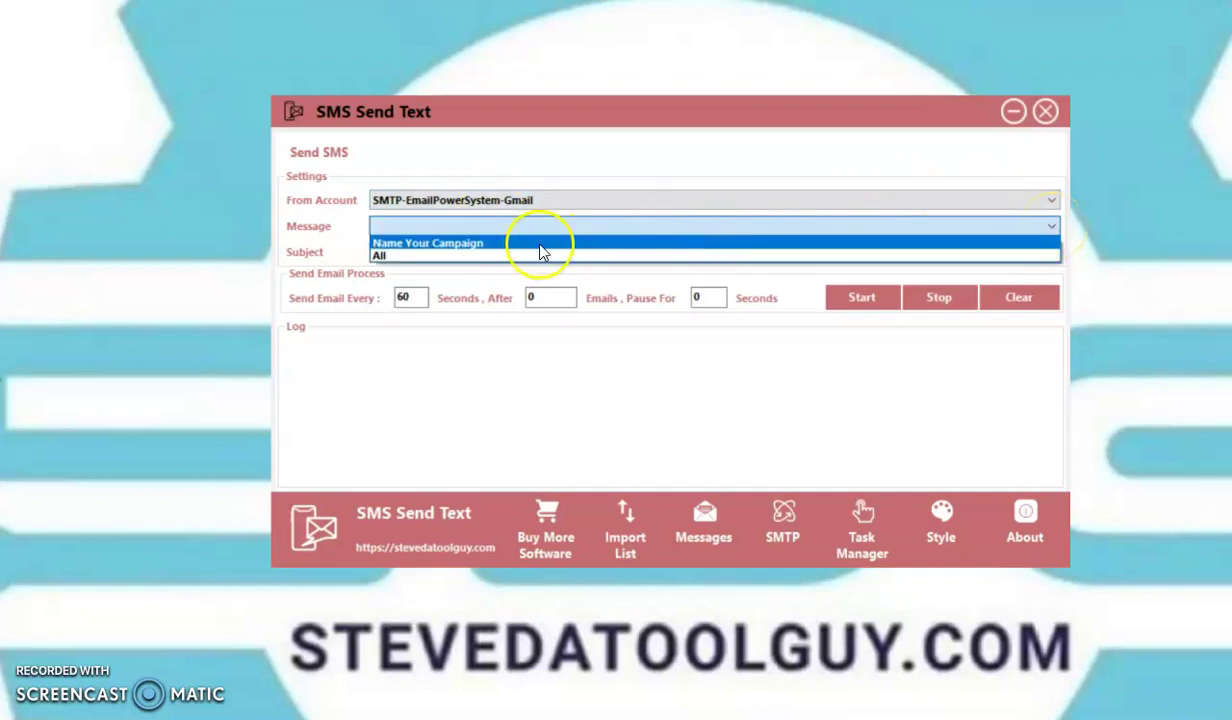
{"action": "left_click", "coordinate": [486, 243]}
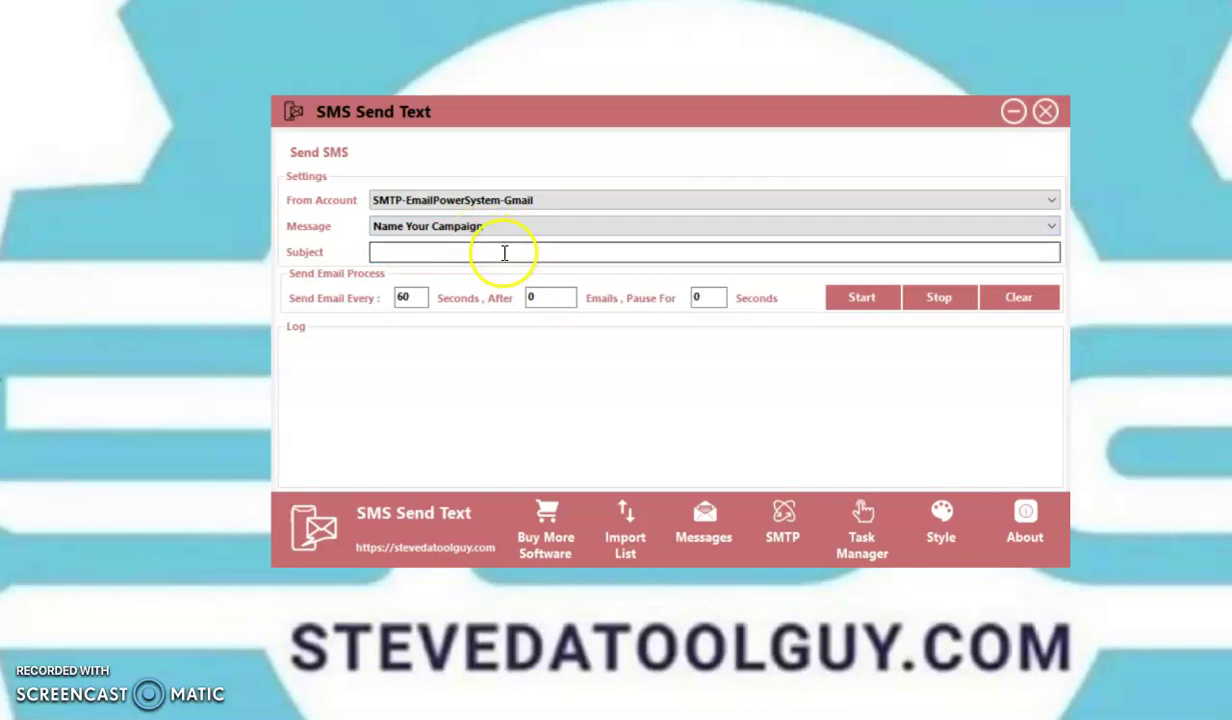
Step: Enter the subject 'SMS Texting System' and set the emails-before-pause (After) value to 5
{"action": "left_click", "coordinate": [474, 251]}
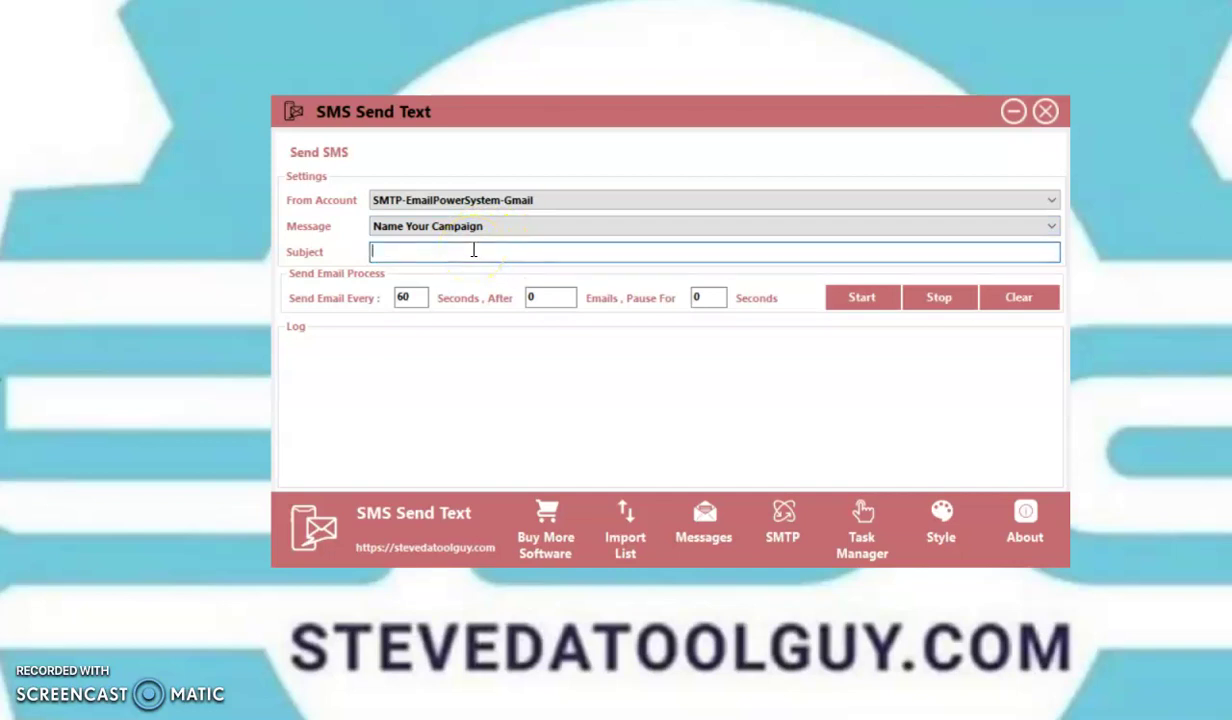
{"action": "type", "text": "SMS Texting System"}
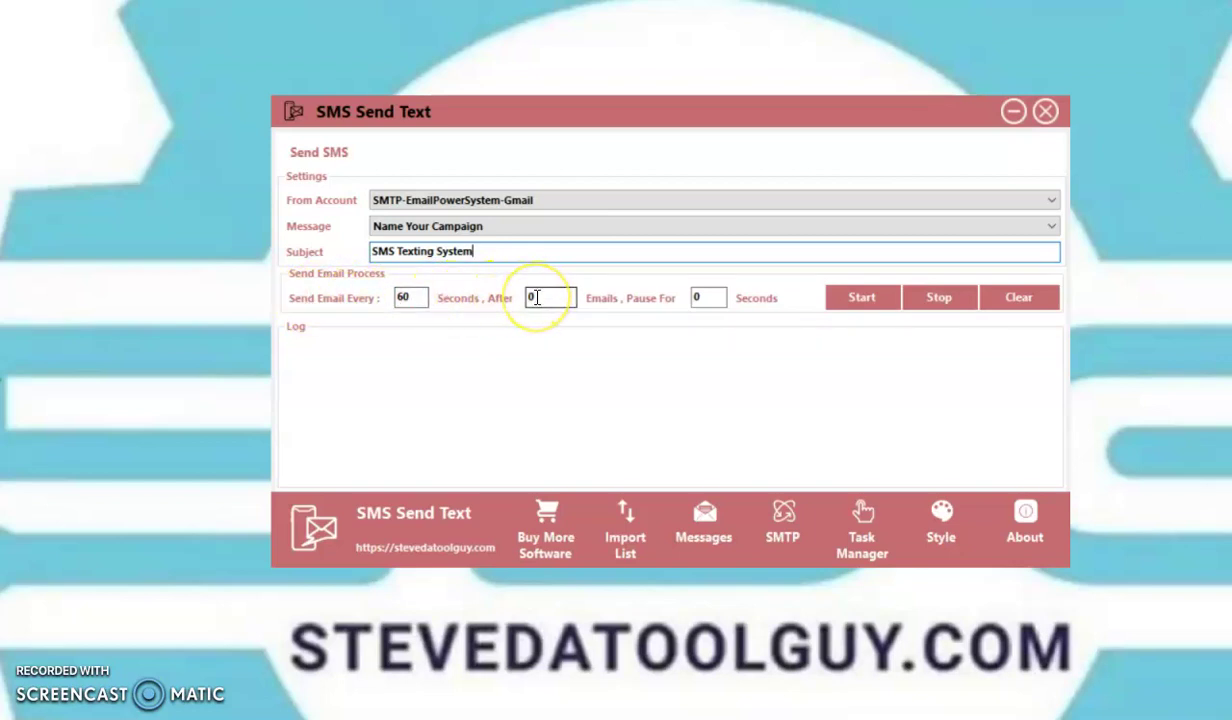
{"action": "key", "text": "BackSpace"}
{"action": "type", "text": "5"}
{"action": "key", "text": "BackSpace"}
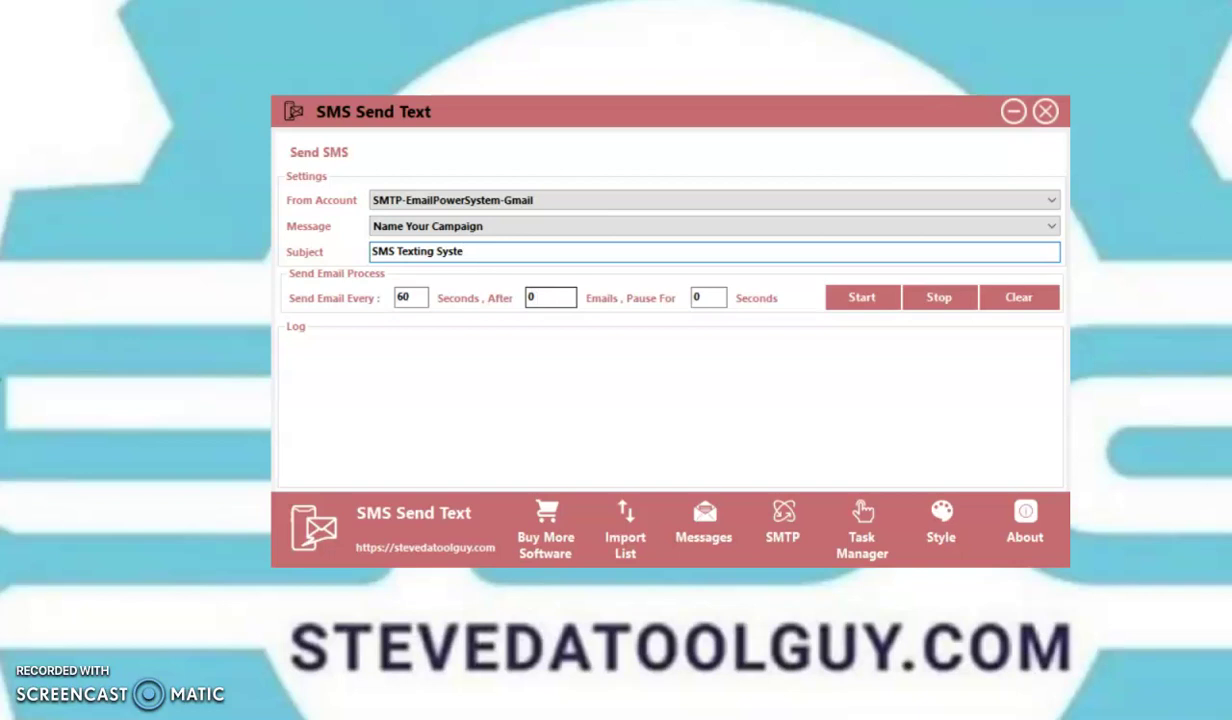
{"action": "type", "text": "m"}
{"action": "left_click", "coordinate": [547, 299]}
{"action": "key", "text": "BackSpace"}
{"action": "type", "text": "5"}
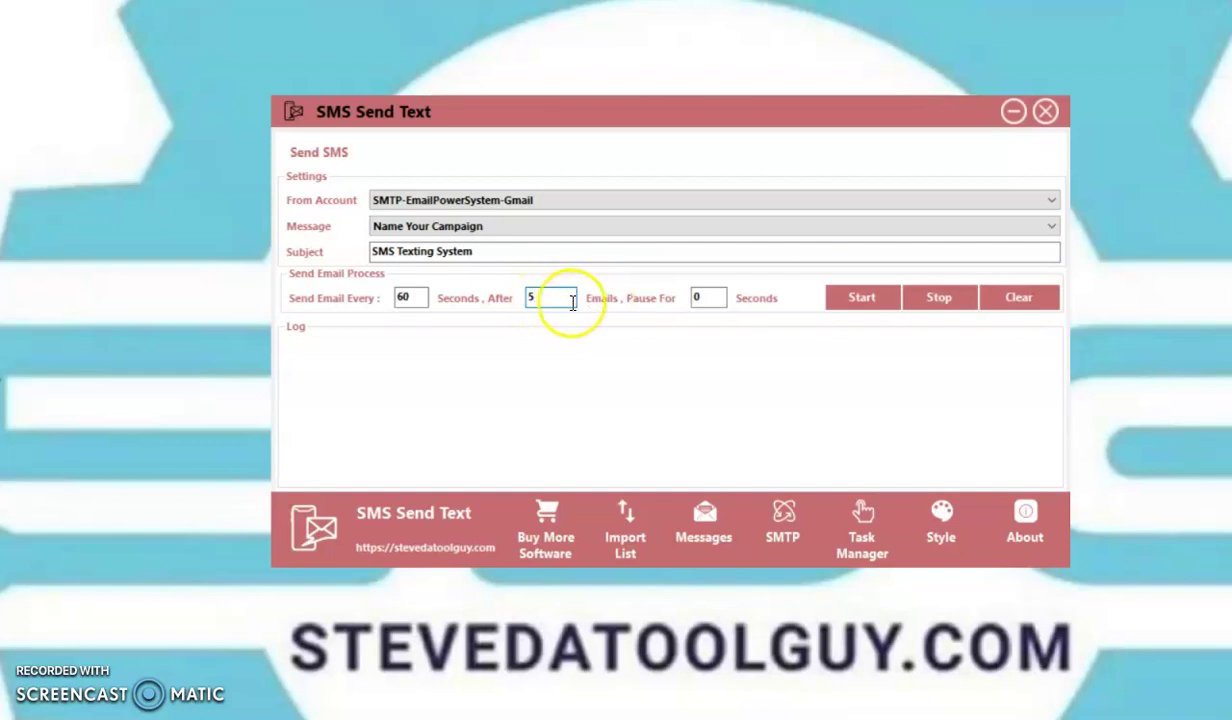
Step: Change the pause duration value to 5
{"action": "double_click", "coordinate": [706, 298]}
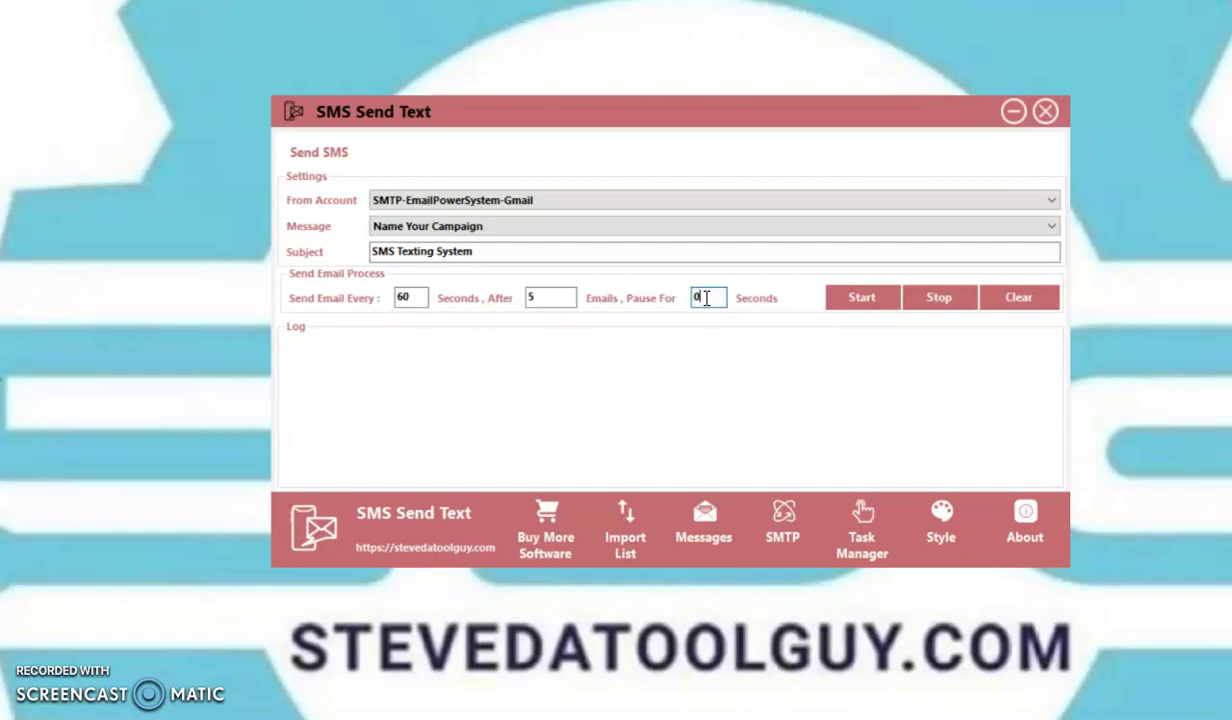
{"action": "type", "text": "5"}
{"action": "key", "text": "BackSpace"}
{"action": "key", "text": "BackSpace"}
{"action": "type", "text": "5"}
Step: Reset emails-before-pause and pause duration to 0, and change the send interval from 60 to 5 seconds
{"action": "left_click", "coordinate": [545, 297]}
{"action": "key", "text": "BackSpace"}
{"action": "type", "text": "0"}
{"action": "left_click", "coordinate": [707, 297]}
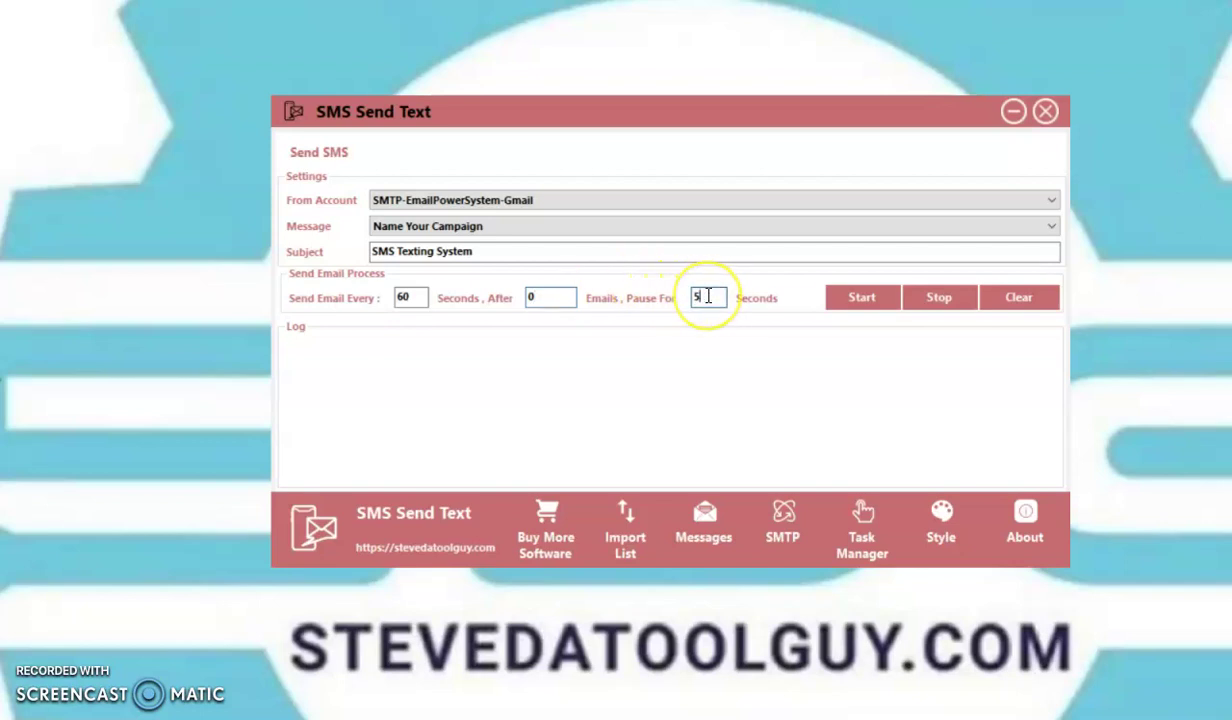
{"action": "key", "text": "BackSpace"}
{"action": "type", "text": "0"}
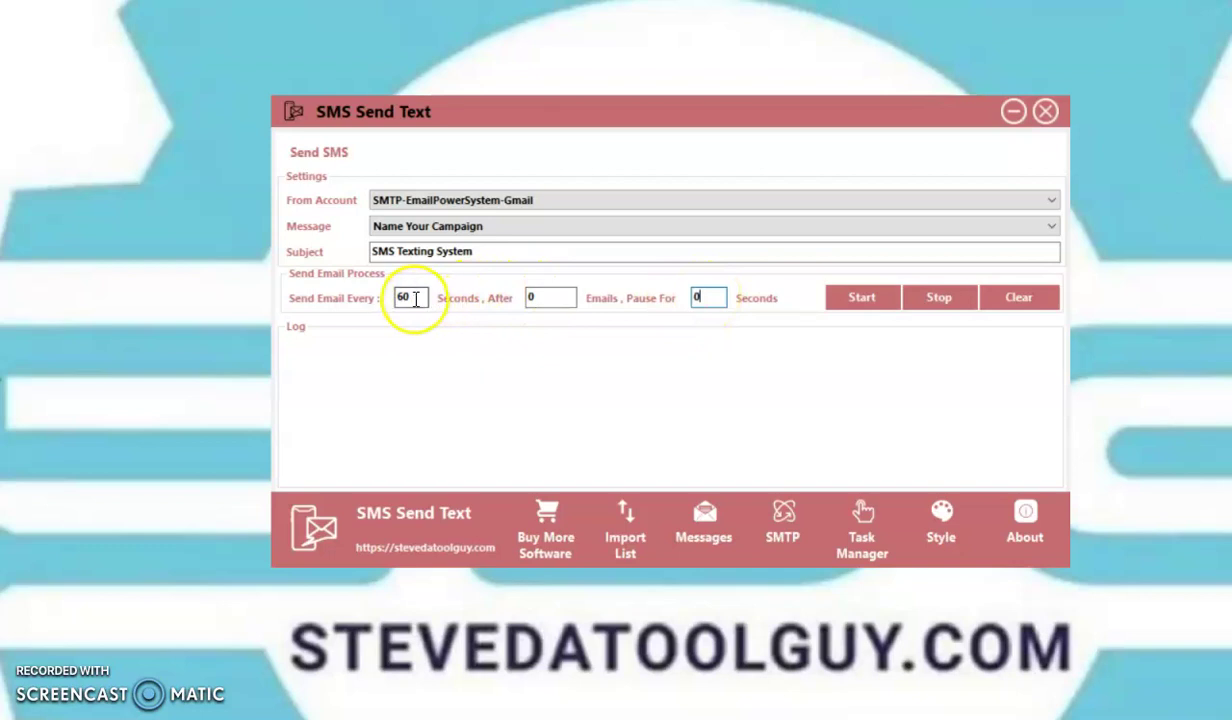
{"action": "left_click", "coordinate": [413, 299]}
{"action": "key", "text": "BackSpace"}
{"action": "key", "text": "BackSpace"}
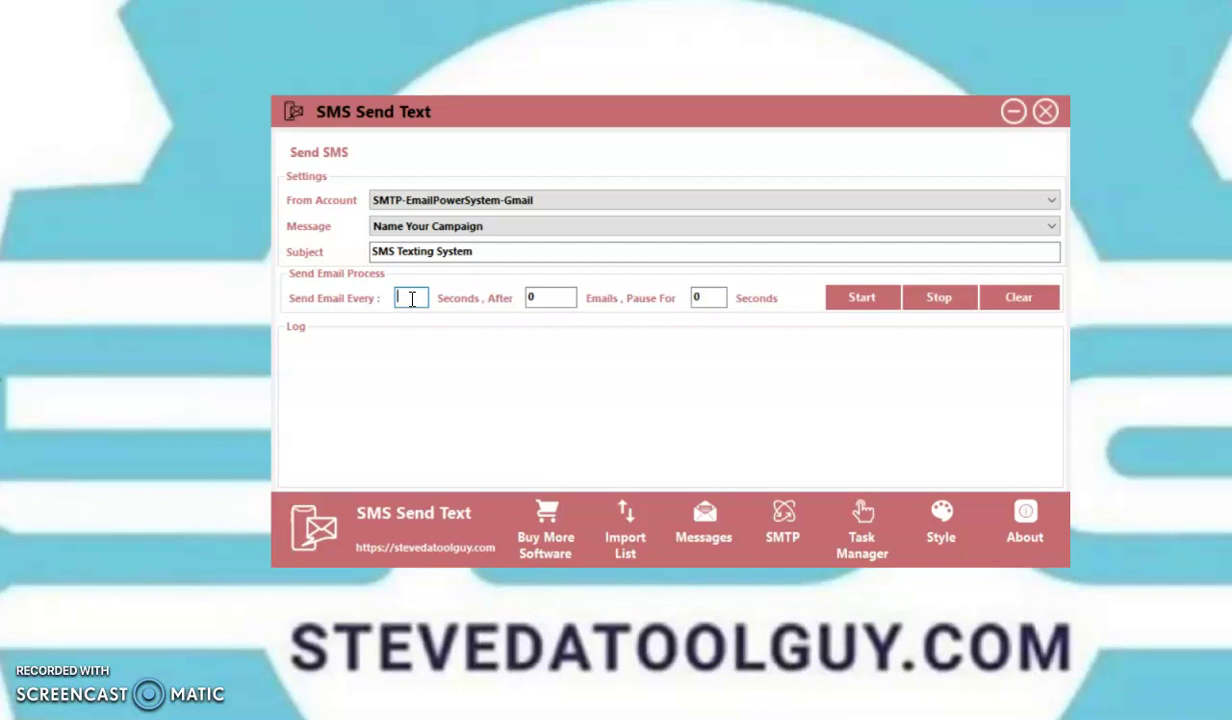
{"action": "type", "text": "5"}
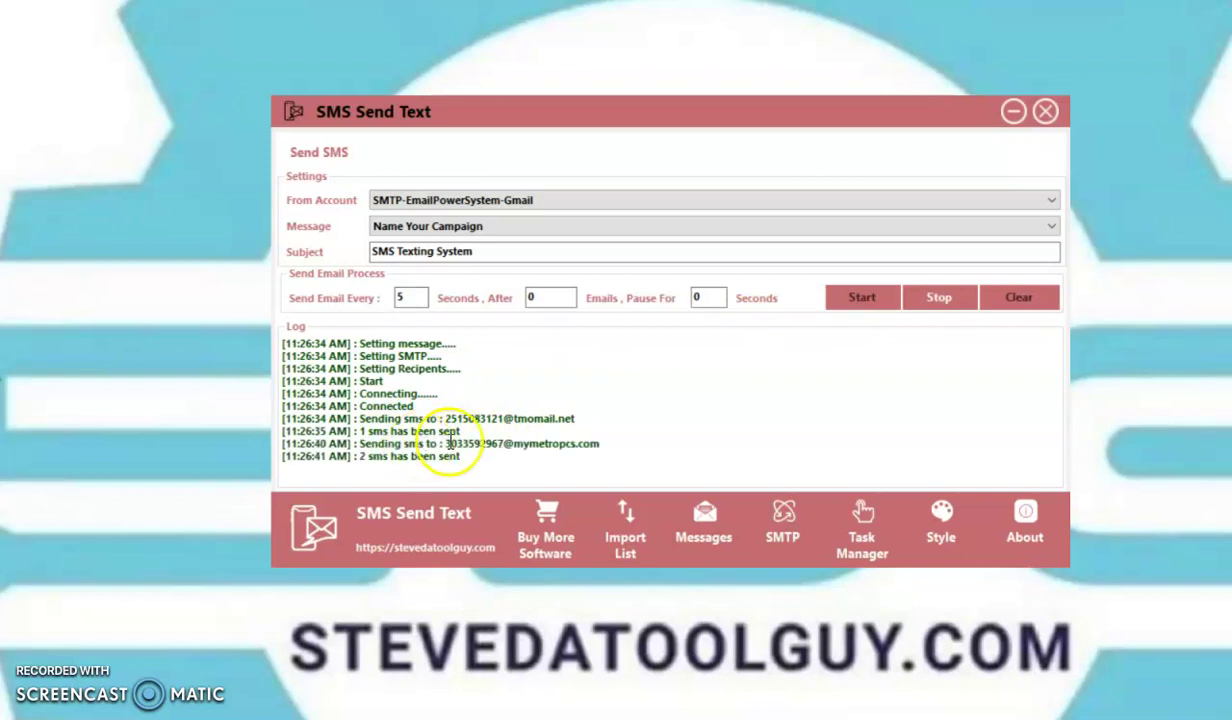
Step: Stop the sending process after the log reports the texts sent
{"action": "left_click", "coordinate": [937, 300]}
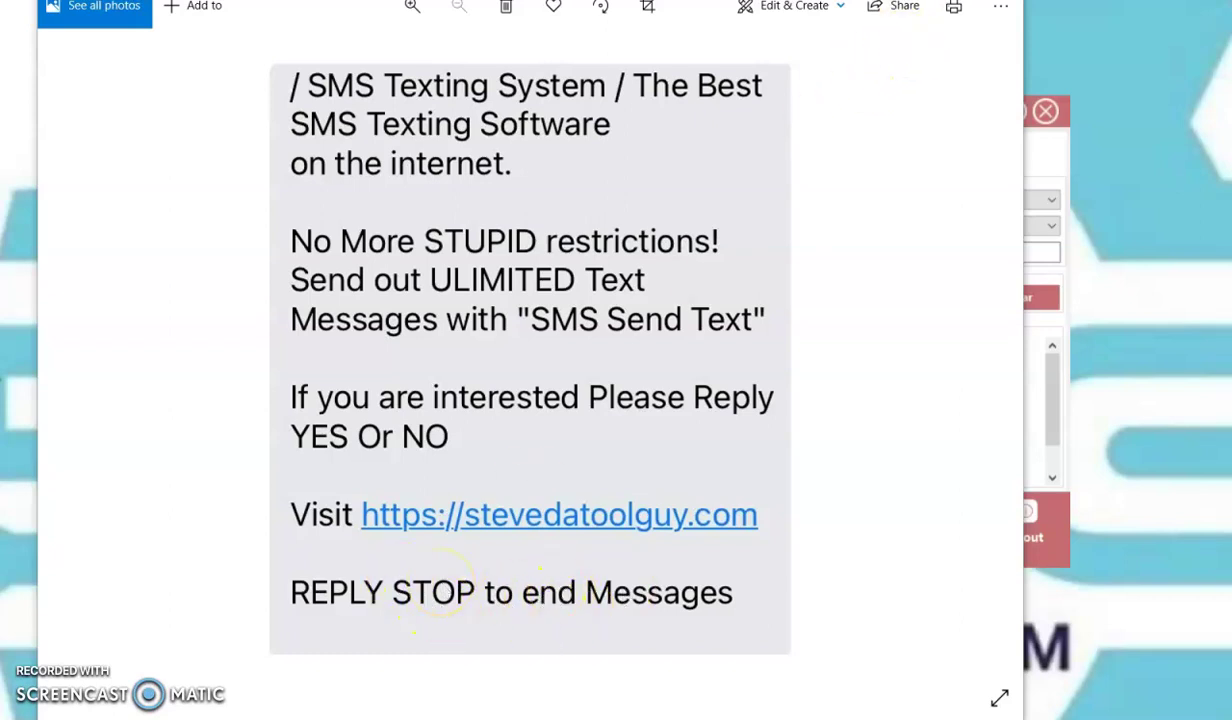
Step: Close the Photos window showing the received text with Alt+F4
{"action": "key", "text": "alt+F4"}
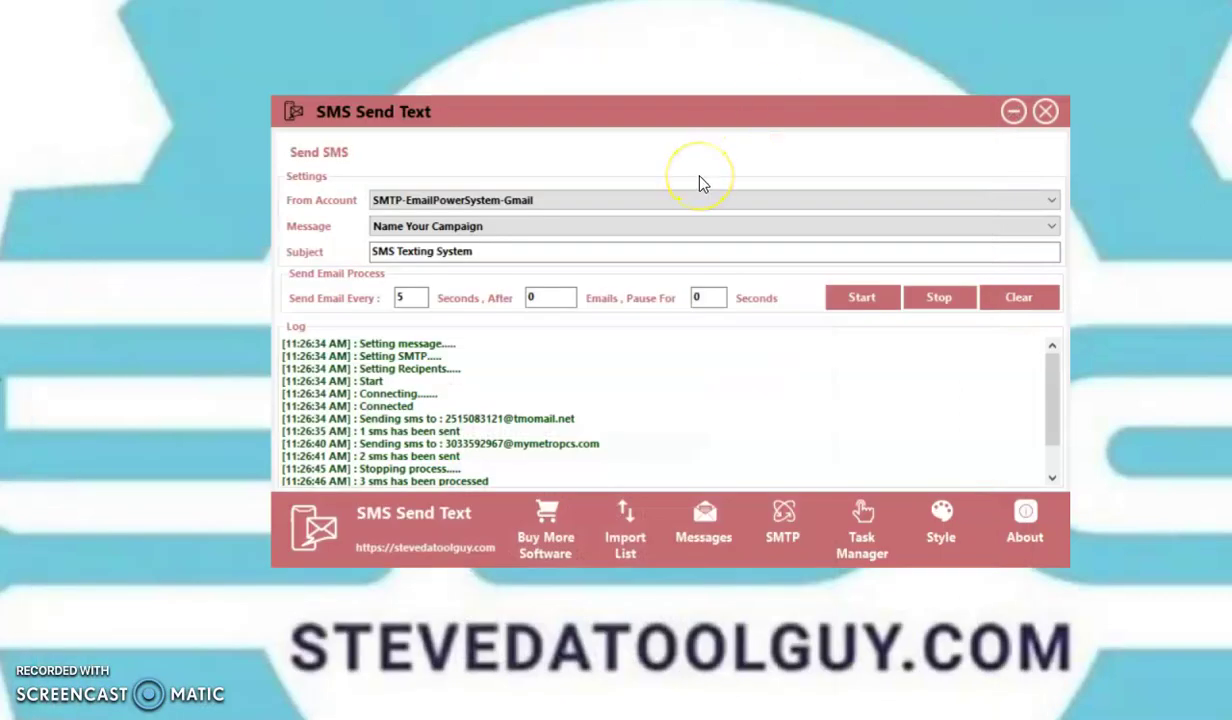